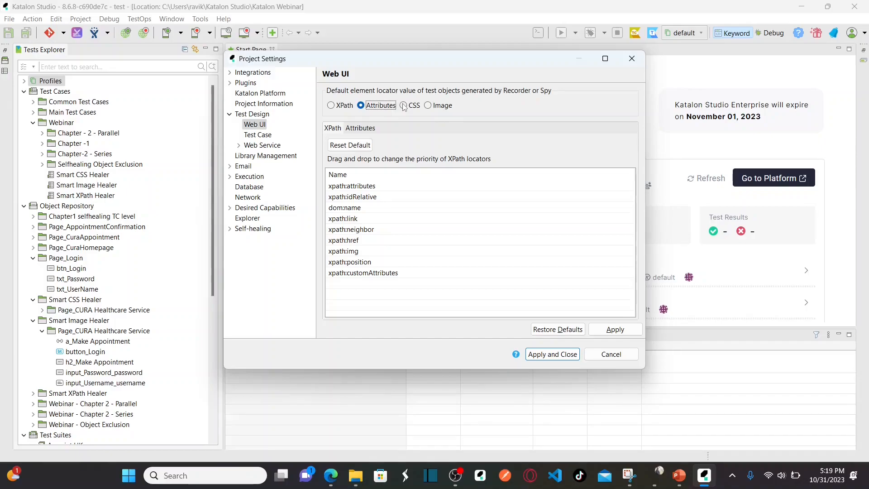
Step: Try CSS and Image as the default element locator, choose XPath instead, and apply and close the project settings
{"action": "left_click", "coordinate": [403, 106]}
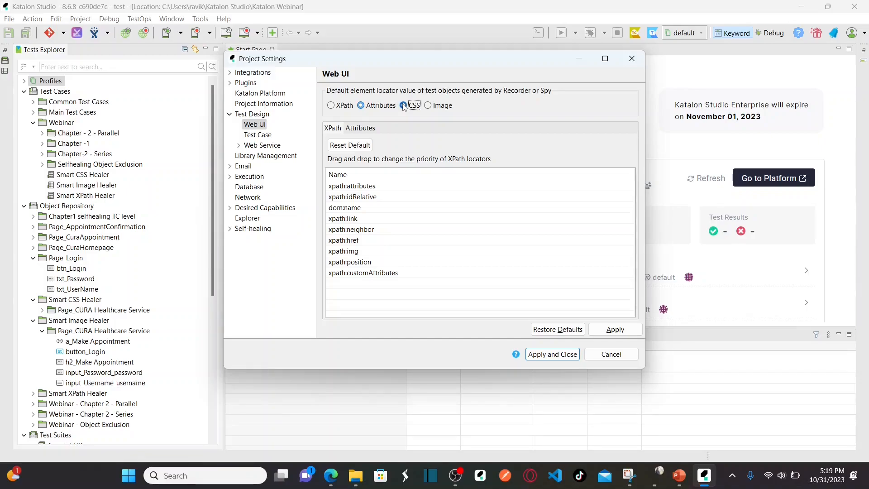
{"action": "left_click", "coordinate": [428, 106]}
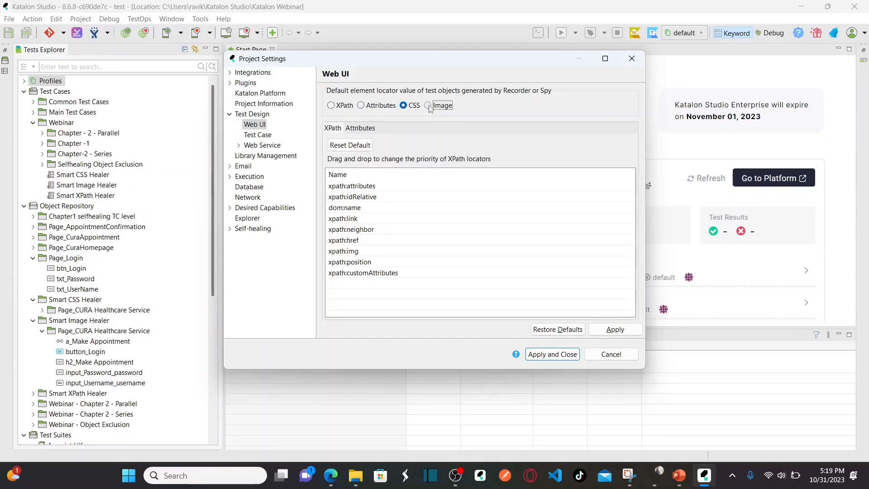
{"action": "left_click", "coordinate": [331, 105]}
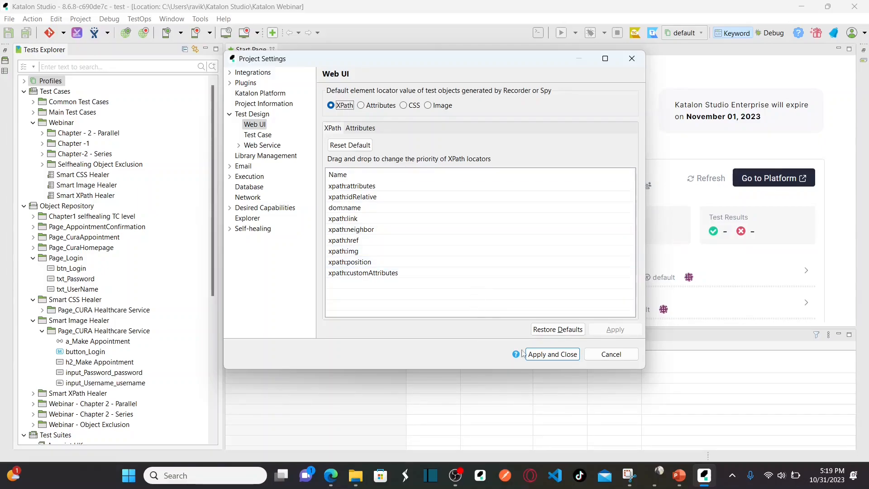
{"action": "left_click", "coordinate": [546, 356]}
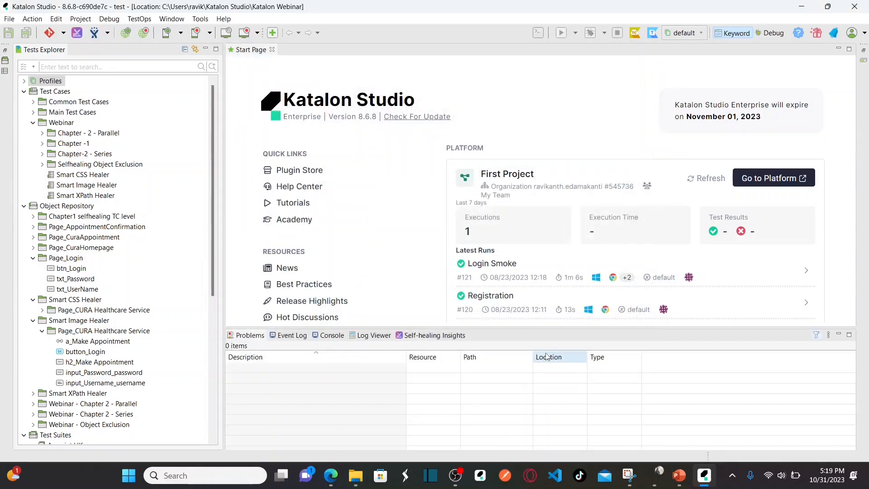
Step: Switch to the PowerPoint slide show and reveal the next procedure items on the default selection method slide
{"action": "key", "text": "alt+Tab"}
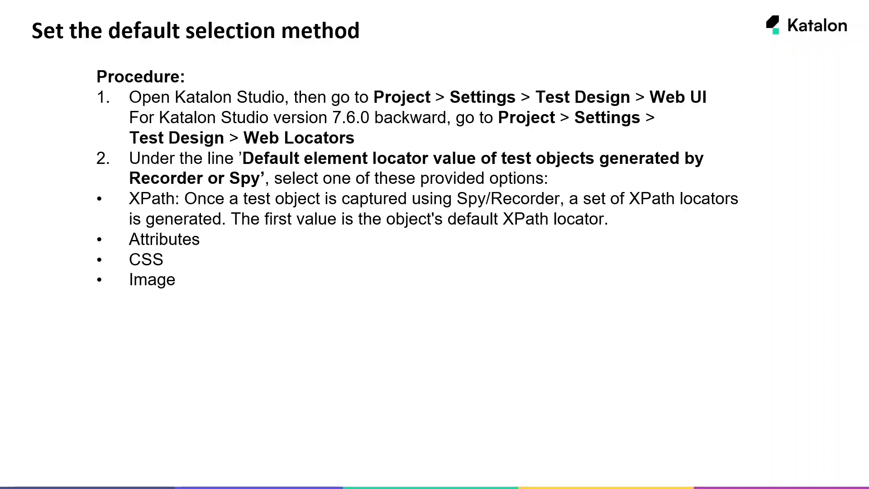
{"action": "left_click", "coordinate": [539, 228]}
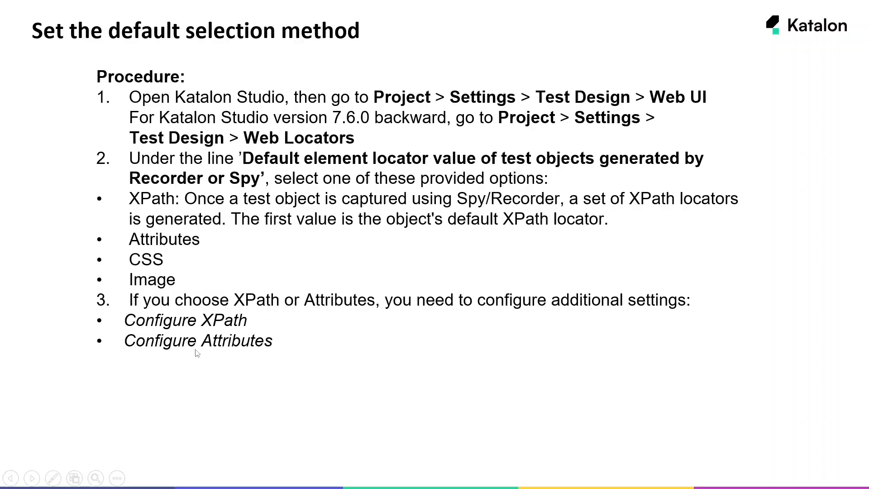
Step: Return to Katalon Studio and open the Web UI page under Test Design in the project settings
{"action": "key", "text": "alt+Tab"}
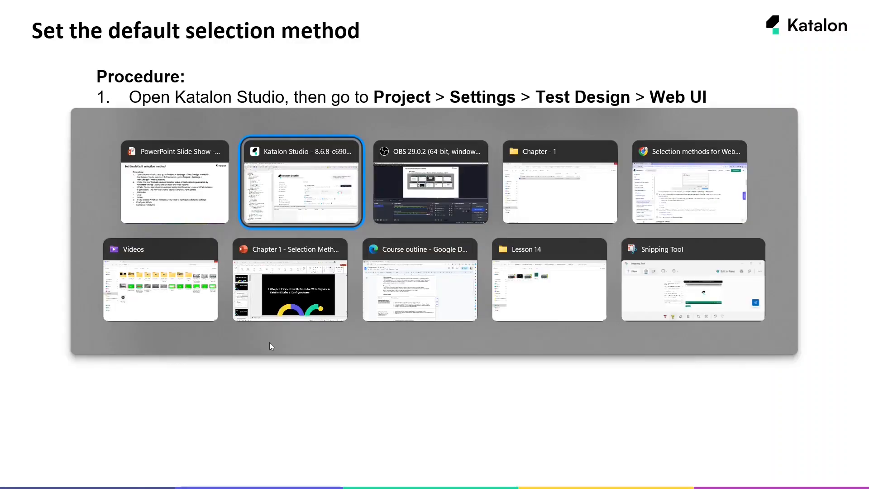
{"action": "left_click", "coordinate": [81, 19]}
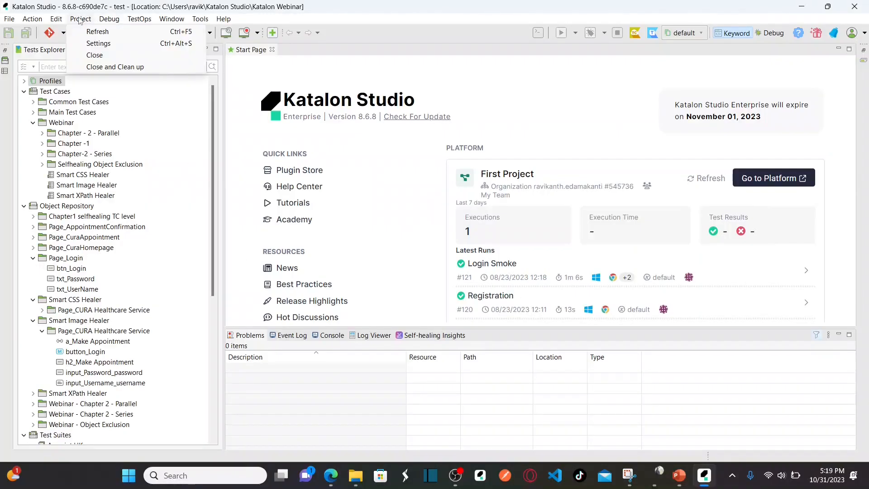
{"action": "left_click", "coordinate": [95, 41]}
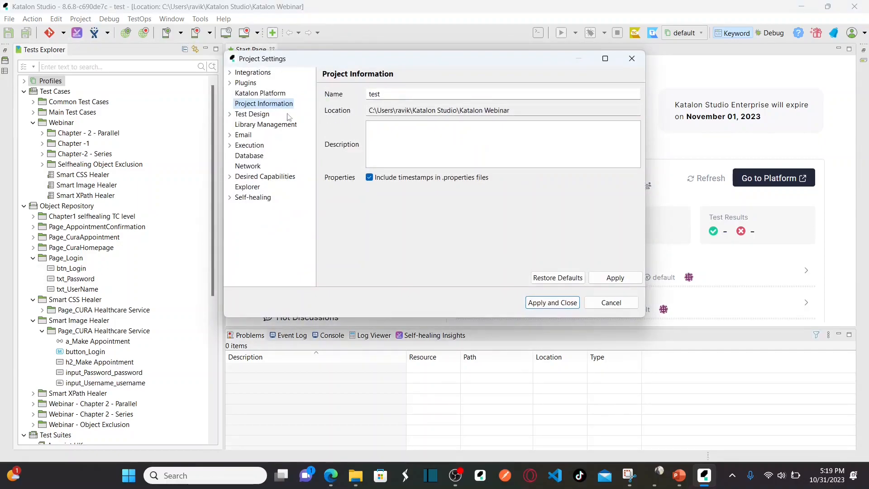
{"action": "left_click", "coordinate": [230, 114]}
{"action": "left_click", "coordinate": [252, 125]}
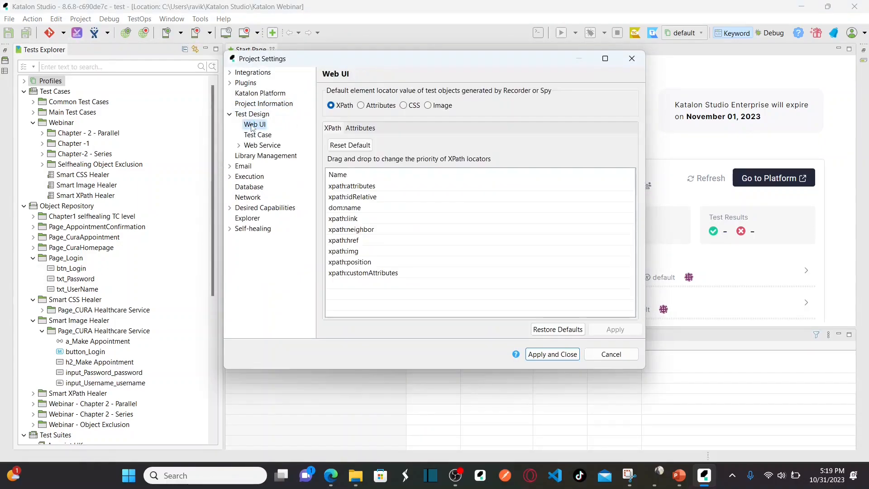
Step: Compare the Attributes and XPath configuration lists, keeping XPath as the default element locator
{"action": "left_click", "coordinate": [361, 105]}
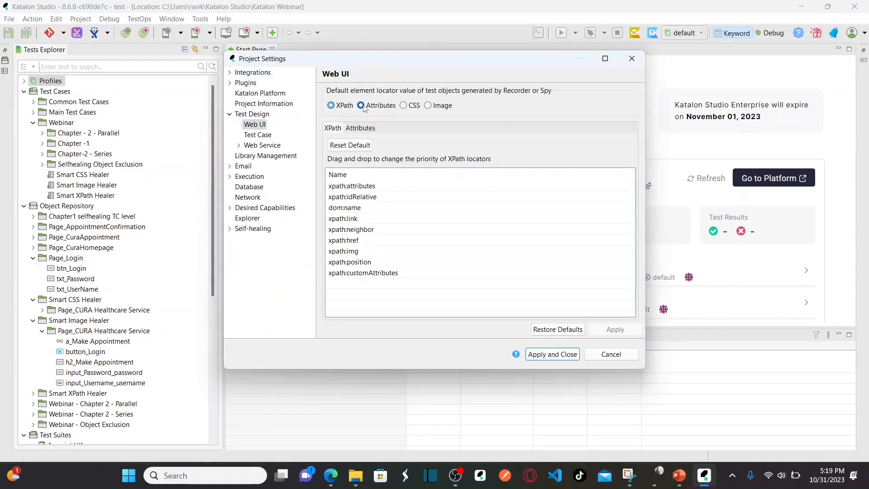
{"action": "left_click", "coordinate": [334, 105]}
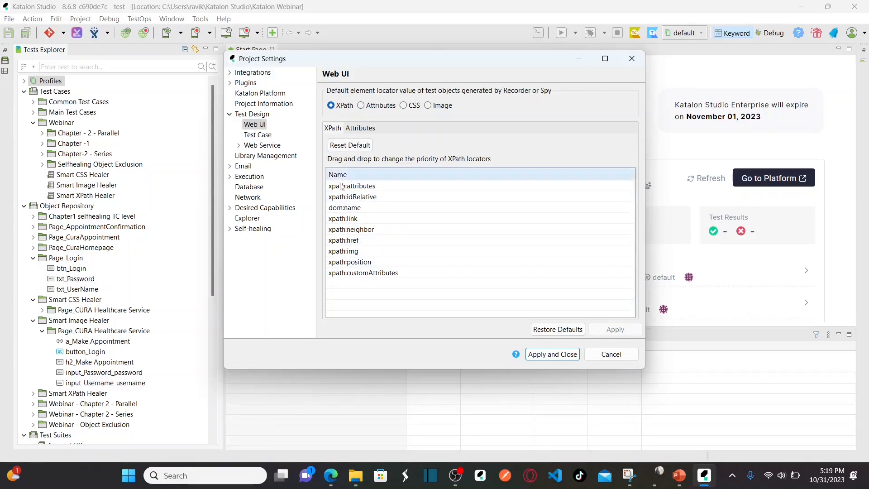
{"action": "left_click", "coordinate": [360, 128]}
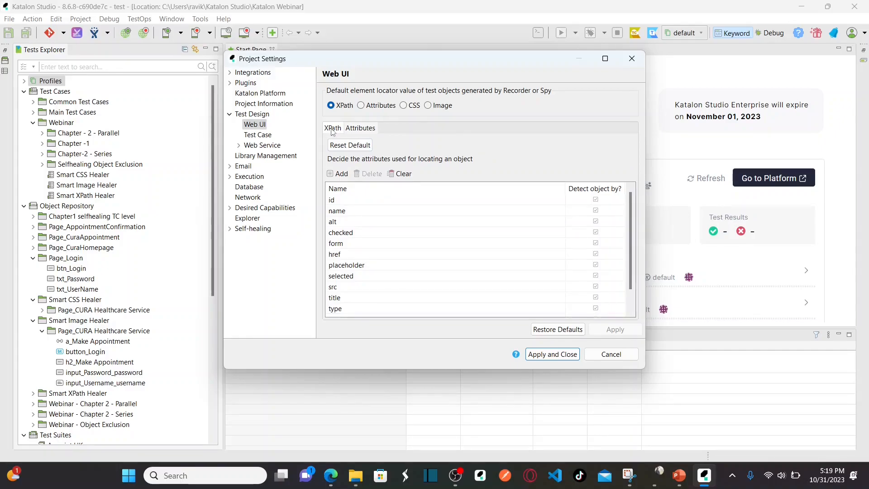
{"action": "left_click", "coordinate": [333, 129]}
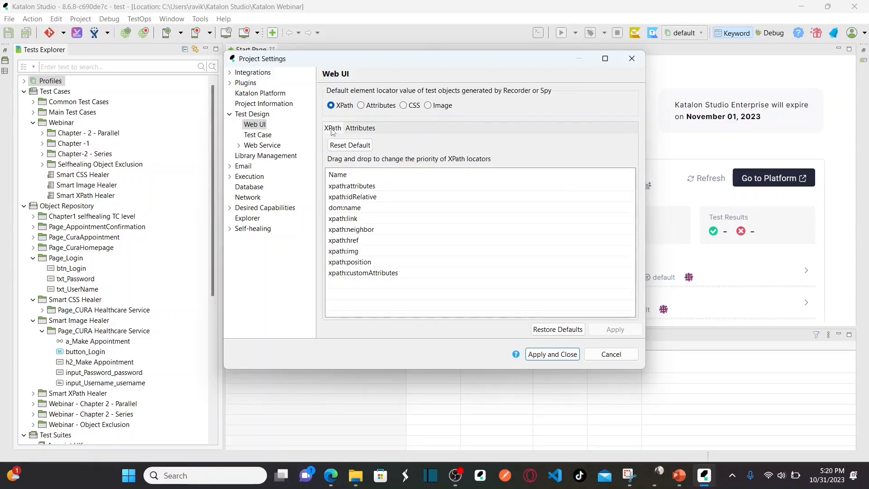
Step: Check the procedure in the PowerPoint slide show, return to Katalon Studio, and apply and close the project settings
{"action": "key", "text": "alt+Tab"}
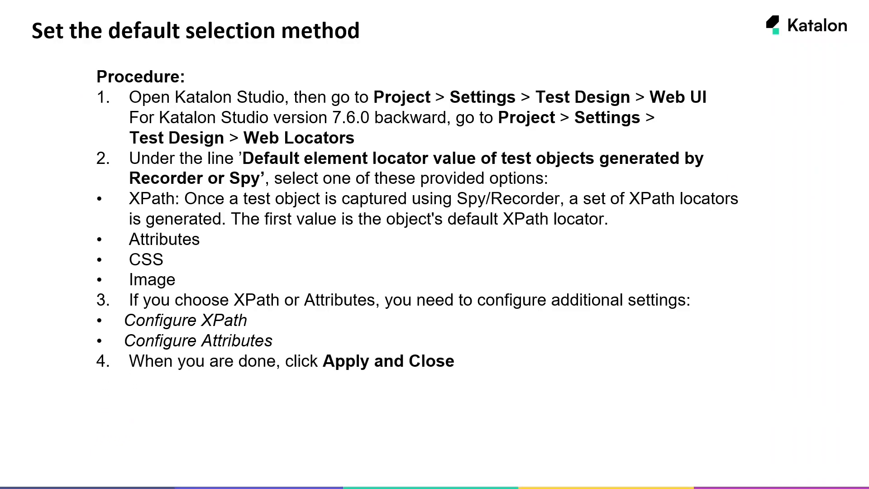
{"action": "key", "text": "alt+Tab"}
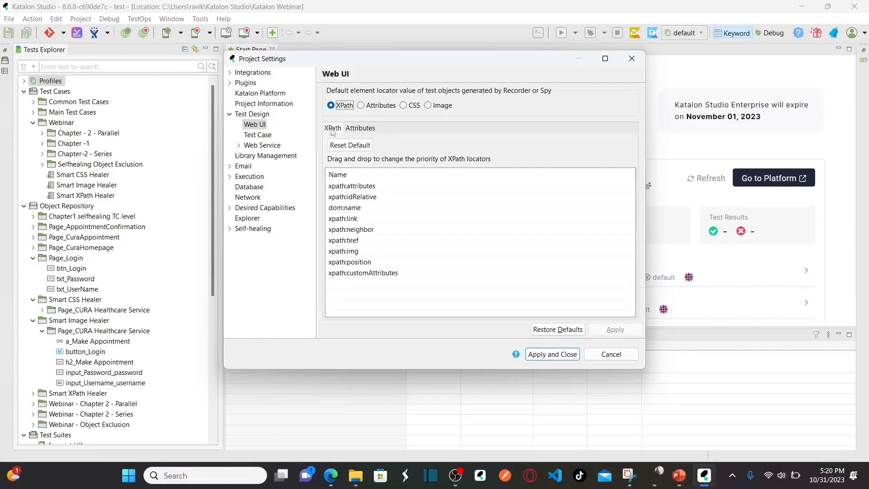
{"action": "left_click", "coordinate": [535, 355]}
Step: Consult the Configure XPath slide in PowerPoint and reopen the project's Web UI test design settings in Katalon Studio
{"action": "key", "text": "alt+Tab"}
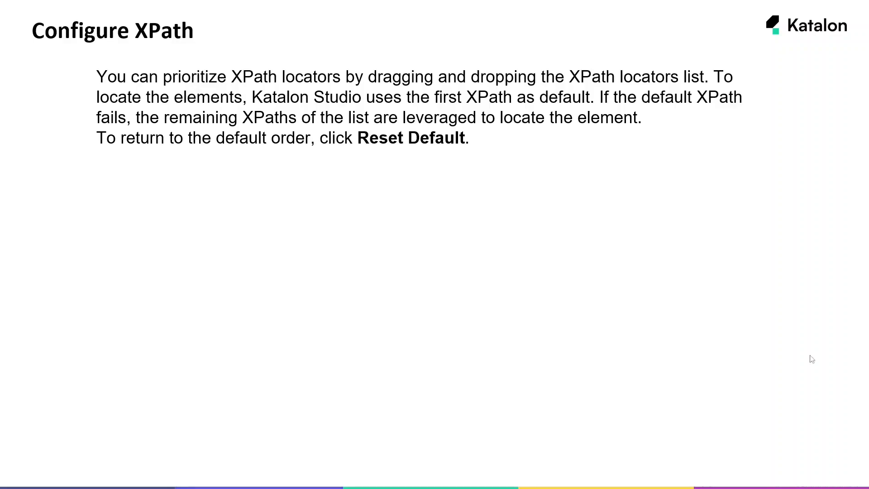
{"action": "key", "text": "alt+Tab"}
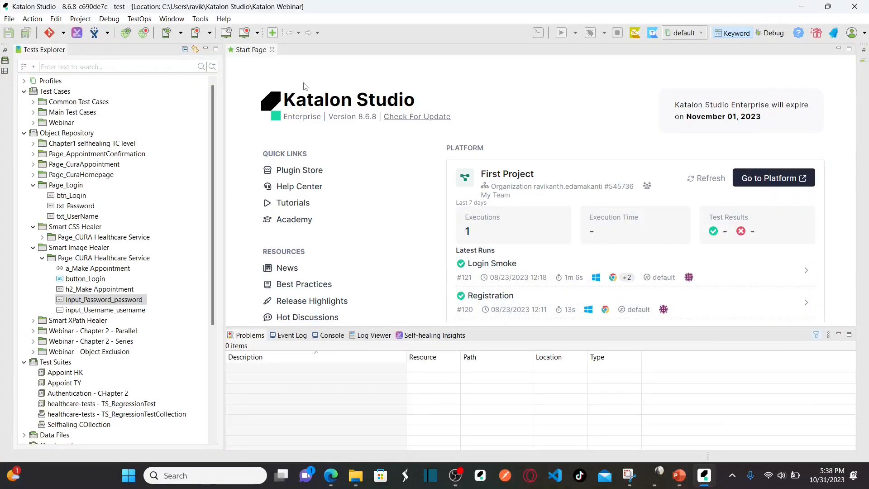
{"action": "left_click", "coordinate": [80, 19]}
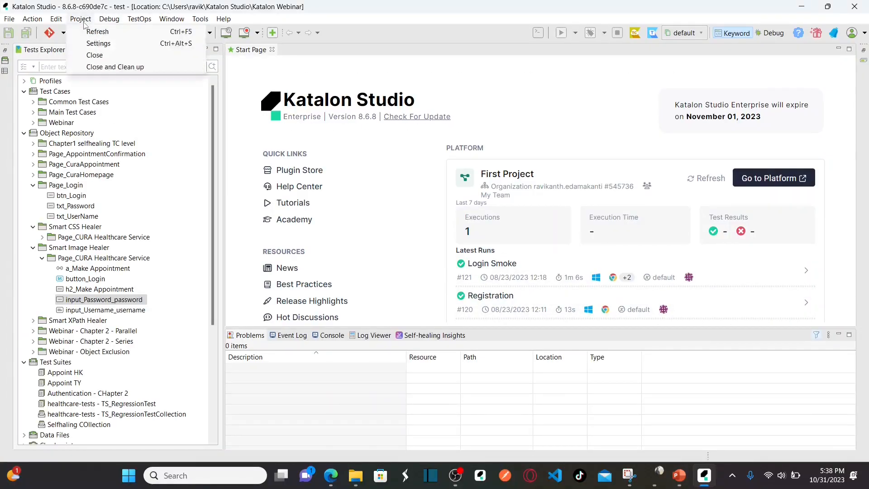
{"action": "left_click", "coordinate": [97, 44]}
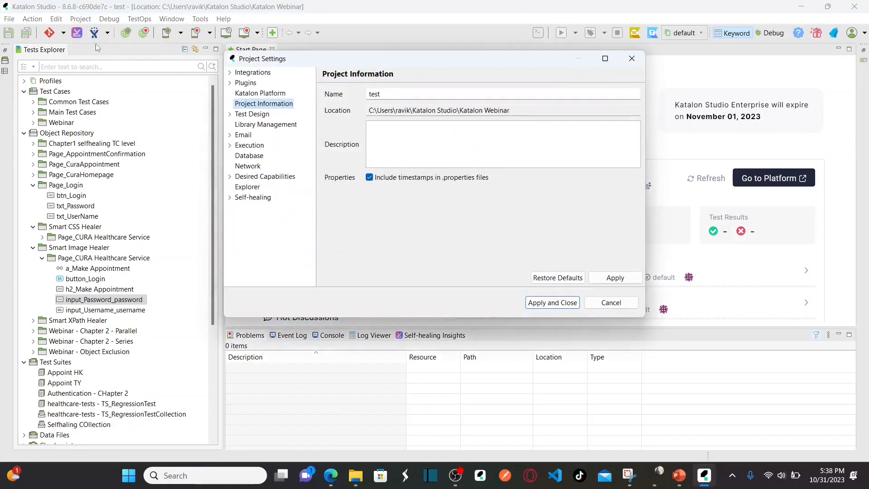
{"action": "left_click", "coordinate": [230, 115]}
{"action": "left_click", "coordinate": [255, 125]}
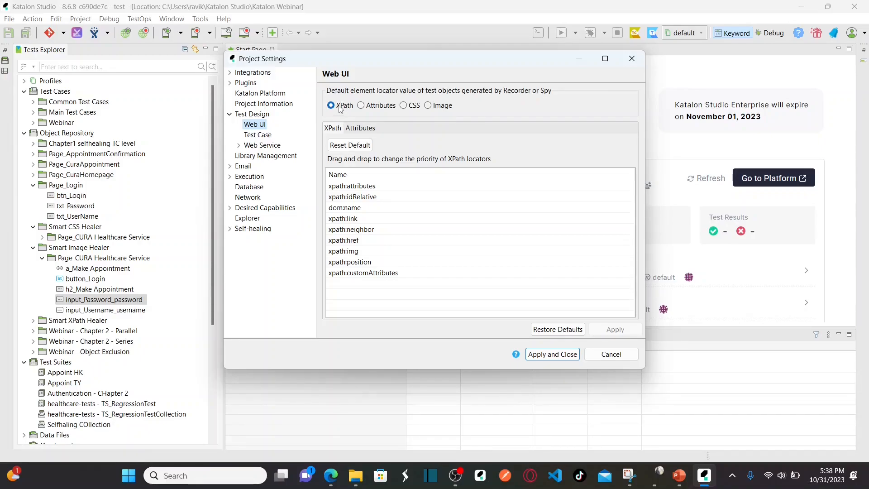
Step: Move xpath:attributes below xpath:link and xpath:idRelative below xpath:neighbor in the XPath locator priority list
{"action": "left_click", "coordinate": [365, 187]}
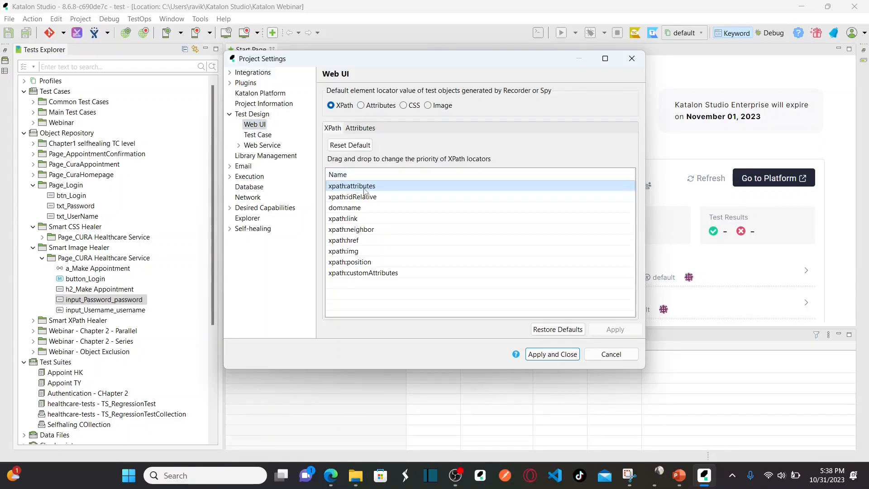
{"action": "left_click_drag", "start_coordinate": [365, 191], "coordinate": [367, 220]}
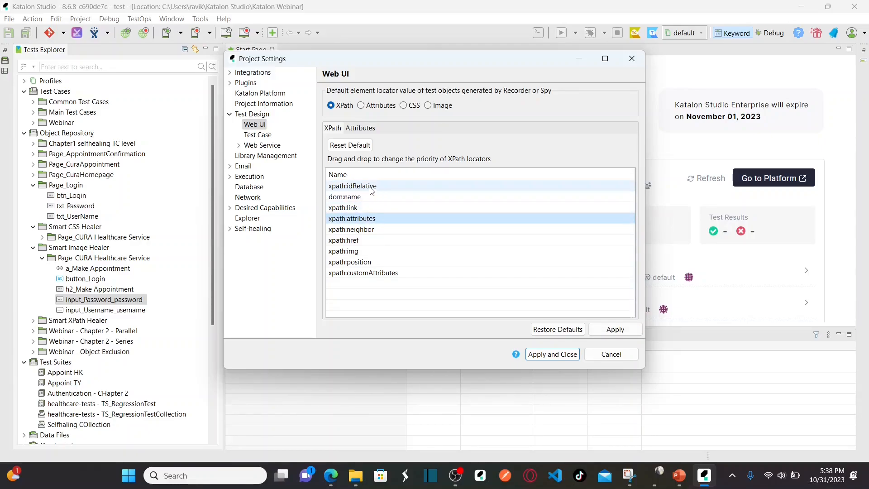
{"action": "left_click_drag", "start_coordinate": [368, 189], "coordinate": [366, 236]}
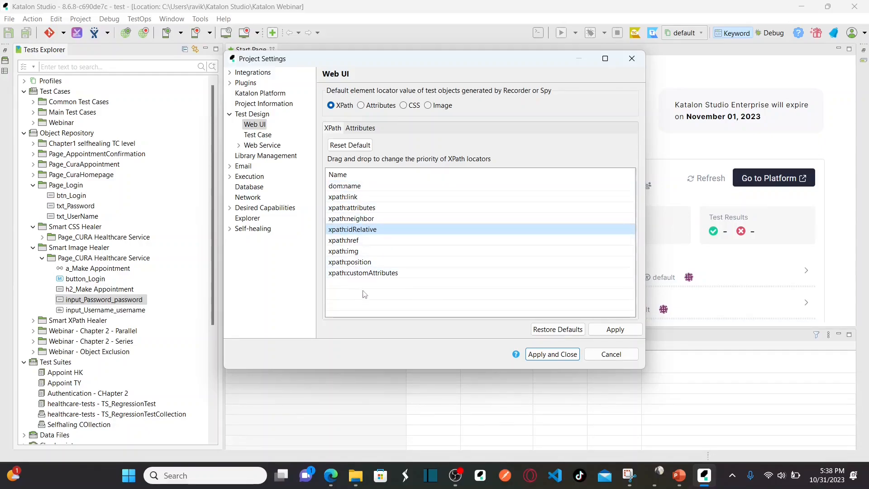
{"action": "left_click", "coordinate": [369, 191]}
Step: Review the Configure XPath slide and the reordered locators, and restore the default XPath locator order
{"action": "key", "text": "alt+Tab"}
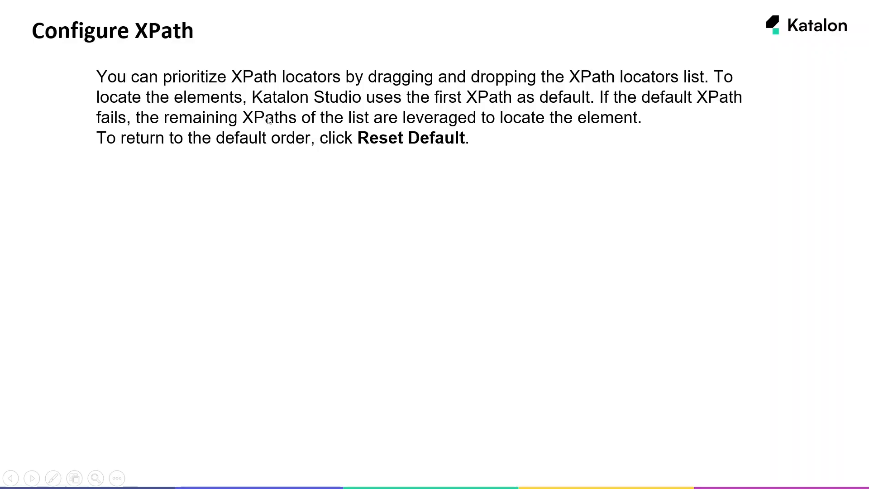
{"action": "key", "text": "alt+Tab"}
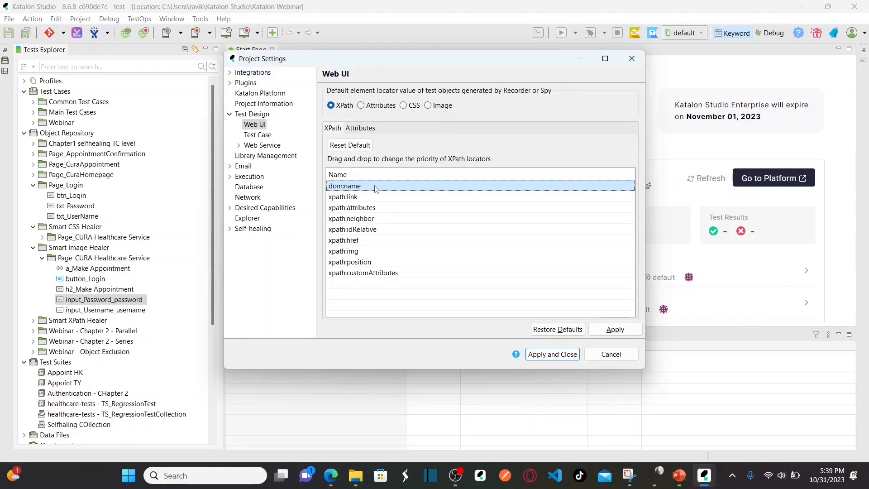
{"action": "left_click", "coordinate": [358, 198]}
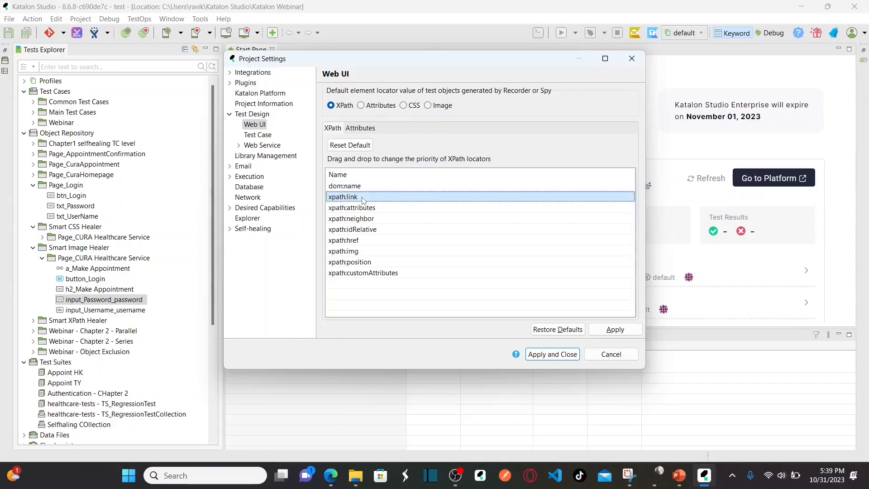
{"action": "left_click", "coordinate": [379, 210]}
{"action": "left_click", "coordinate": [381, 229]}
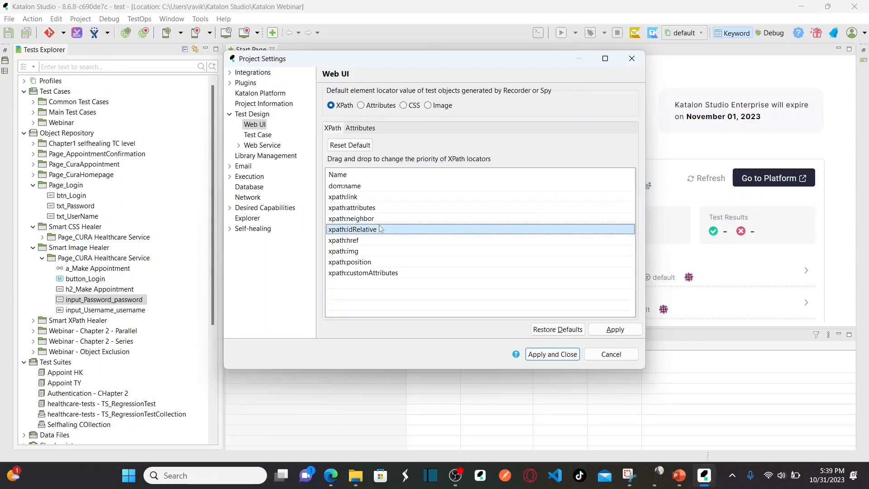
{"action": "left_click", "coordinate": [371, 251]}
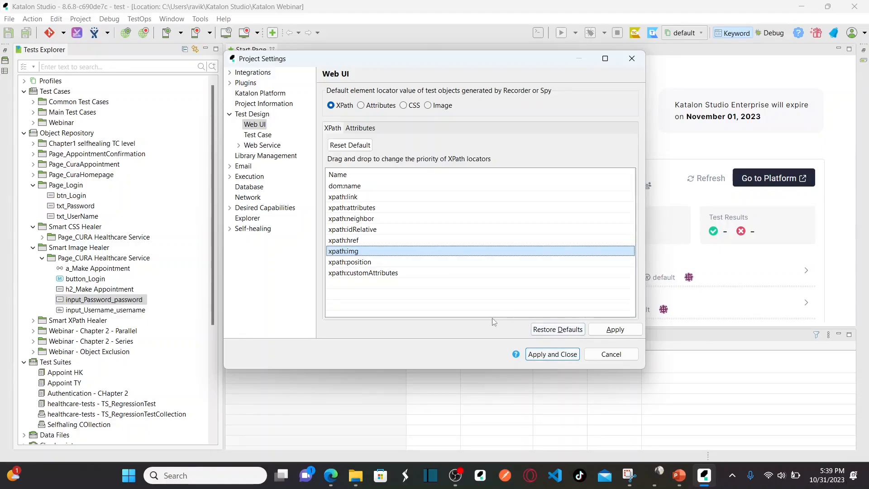
{"action": "left_click", "coordinate": [566, 333]}
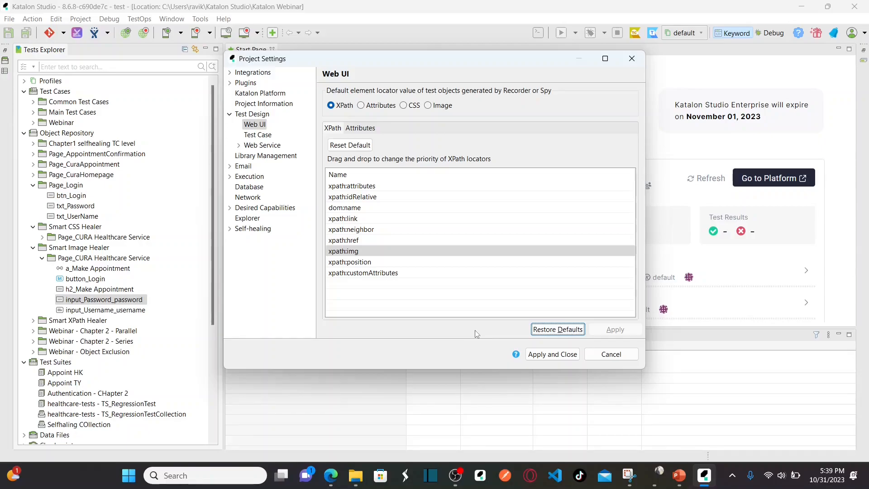
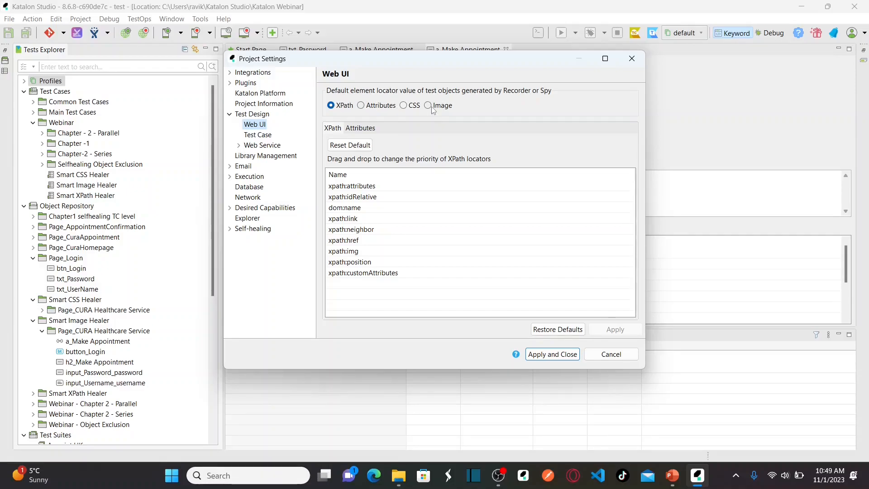
Step: Select Attributes as the default element locator, and turn object detection by the id attribute off and back on
{"action": "left_click", "coordinate": [362, 106]}
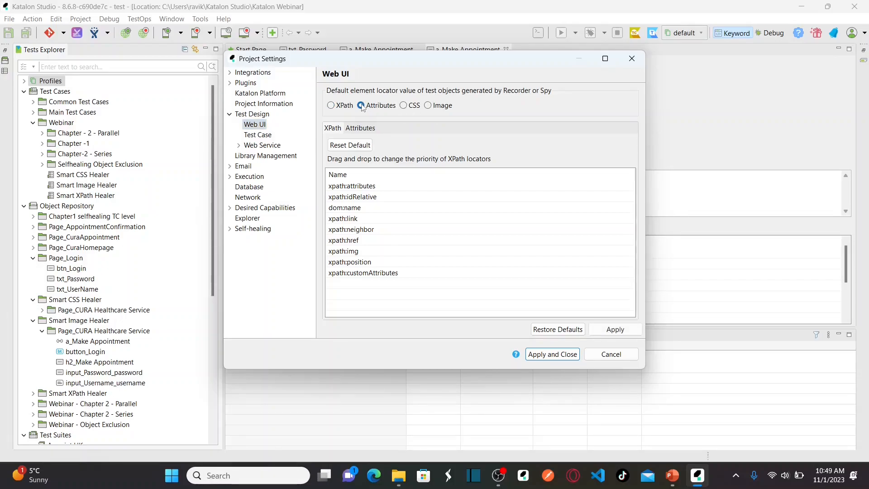
{"action": "left_click", "coordinate": [374, 130]}
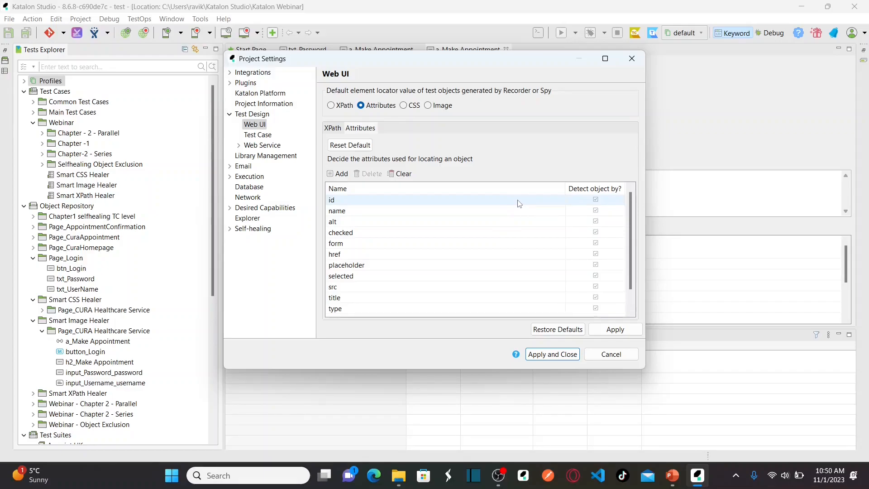
{"action": "left_click", "coordinate": [596, 201]}
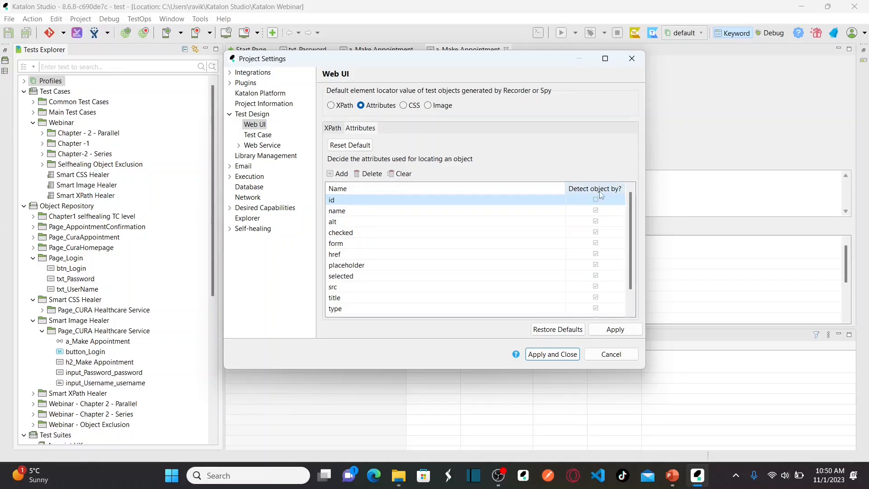
{"action": "left_click", "coordinate": [595, 201]}
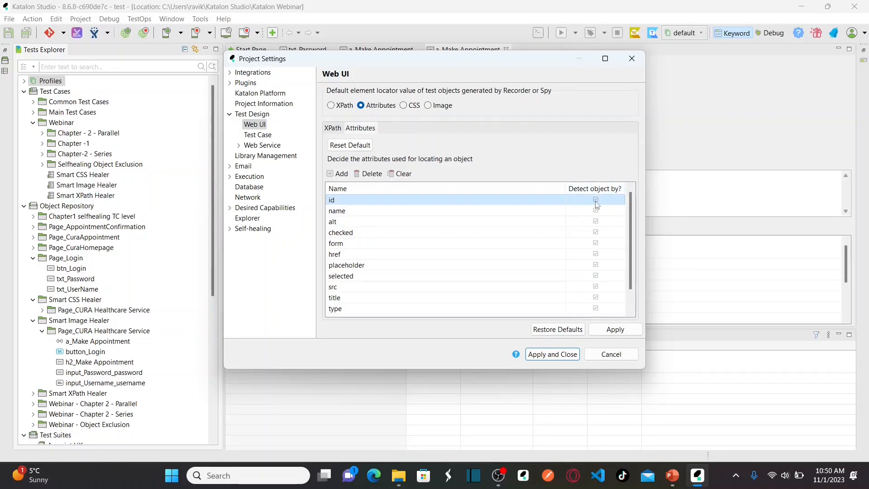
Step: Turn off object detection by the alt, form and placeholder attributes in the attribute list
{"action": "left_click", "coordinate": [596, 212]}
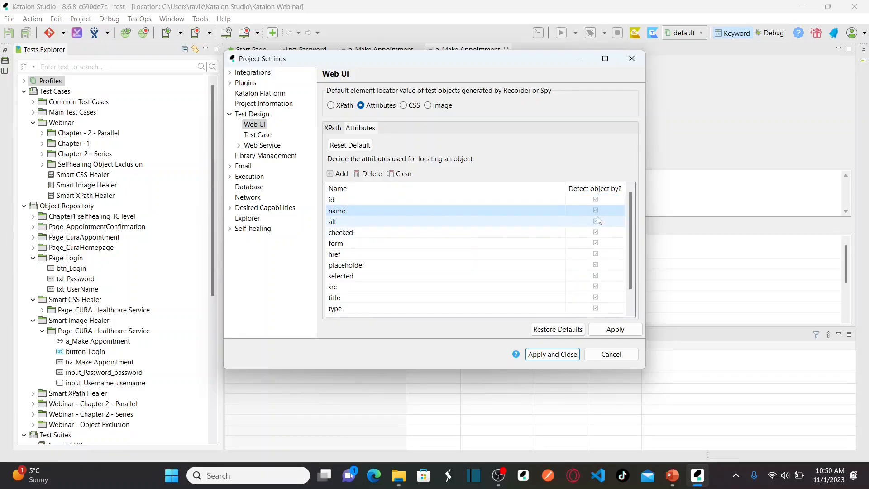
{"action": "left_click", "coordinate": [596, 222]}
{"action": "left_click", "coordinate": [596, 221]}
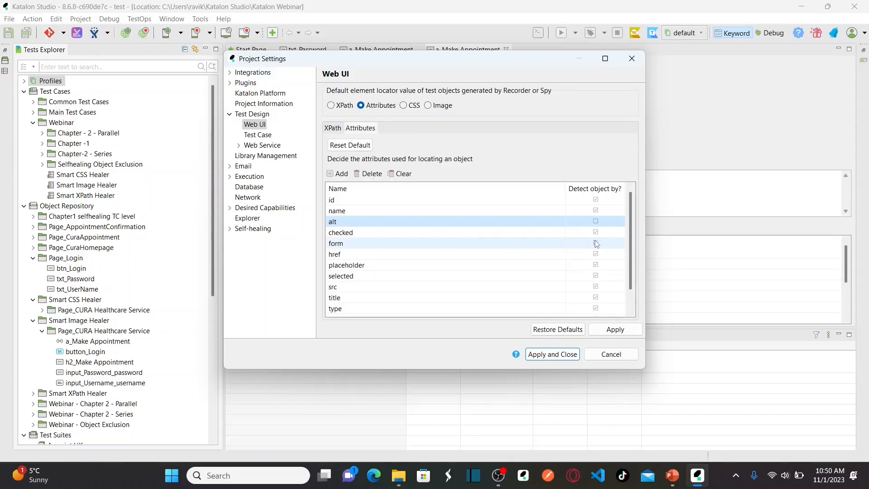
{"action": "left_click", "coordinate": [596, 243]}
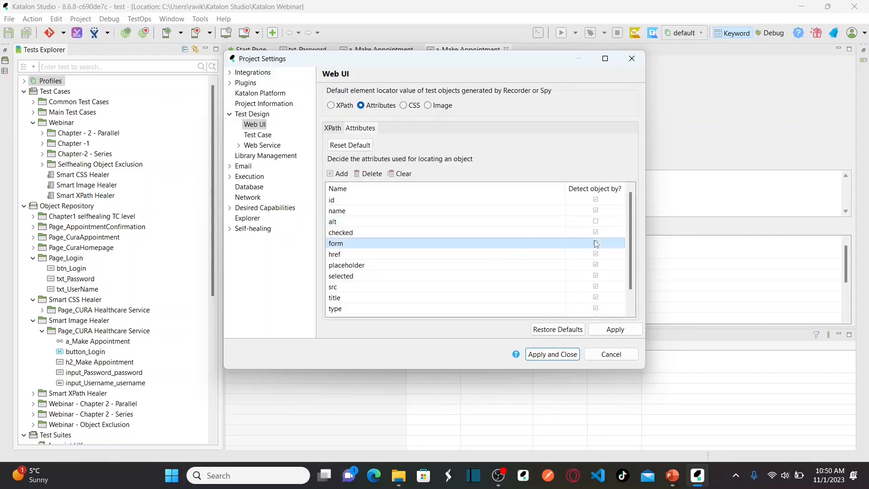
{"action": "left_click", "coordinate": [596, 267]}
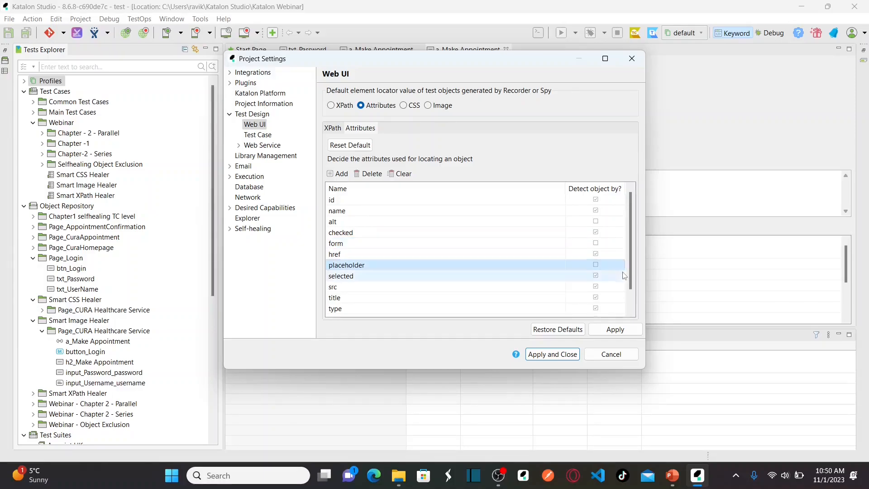
Step: Restore the default Web UI settings and reselect Attributes as the default element locator
{"action": "scroll", "coordinate": [629, 300], "scroll_direction": "down", "scroll_amount": 1}
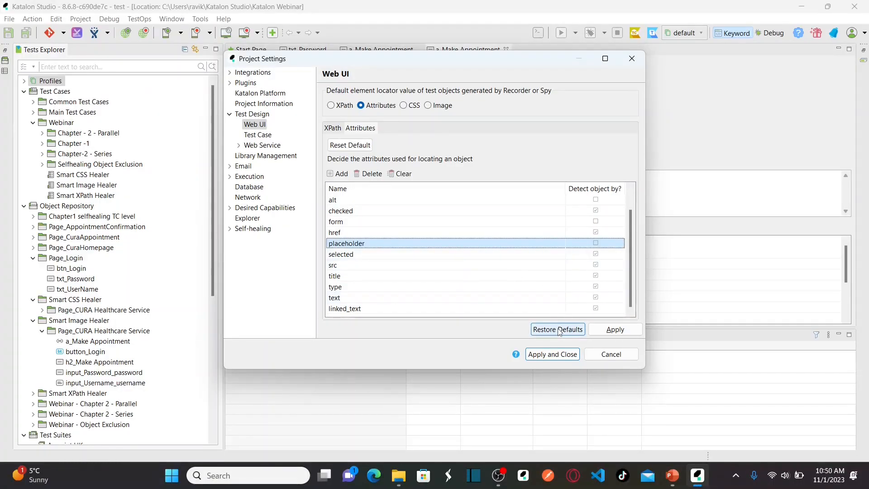
{"action": "left_click", "coordinate": [559, 329]}
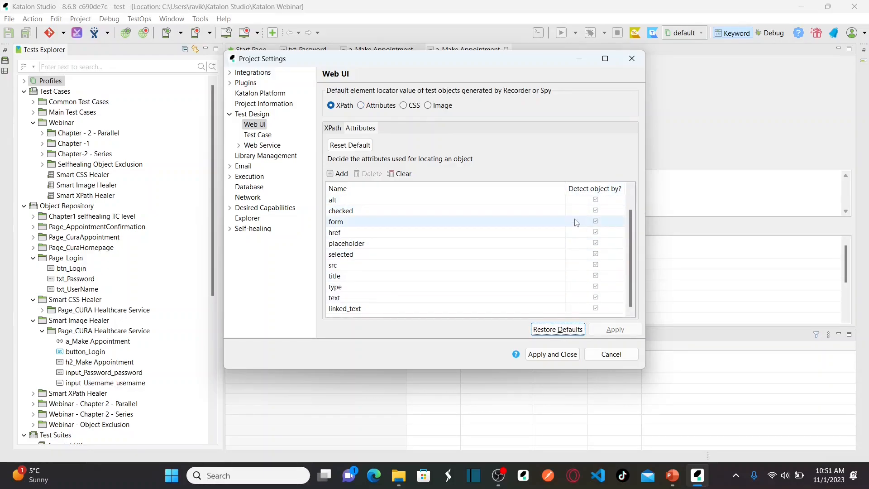
{"action": "left_click", "coordinate": [361, 105]}
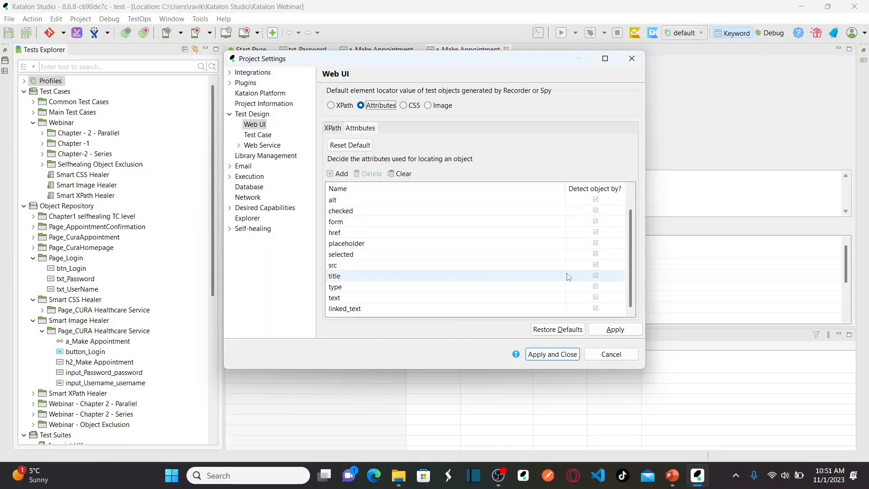
Step: Add a new attribute named Place_Holder to the list of attributes used for locating an object
{"action": "left_click_drag", "start_coordinate": [632, 227], "coordinate": [629, 259]}
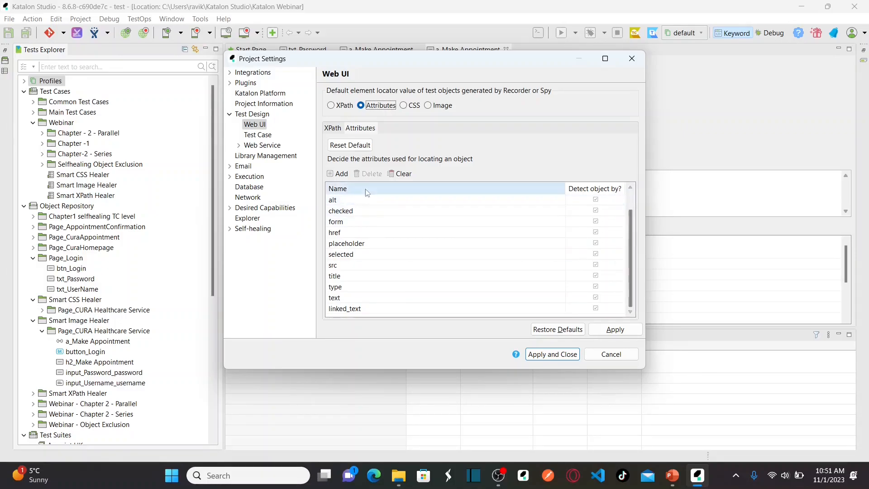
{"action": "left_click", "coordinate": [339, 173]}
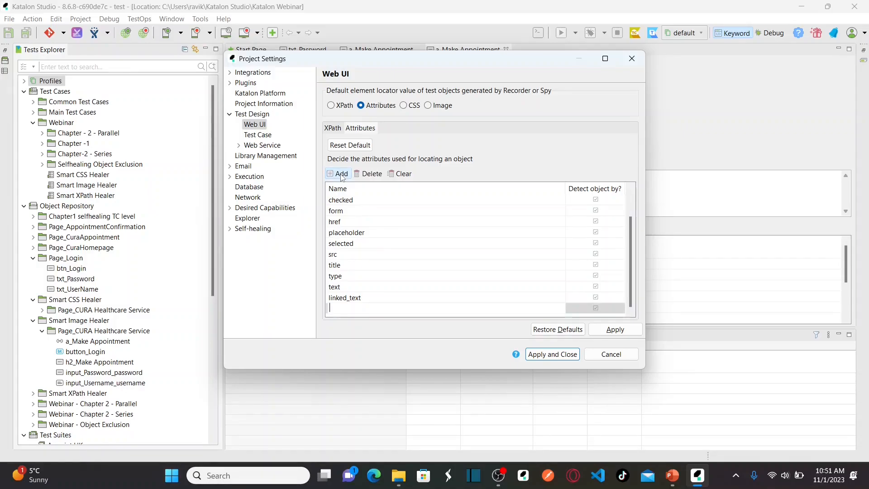
{"action": "type", "text": "Place_Holder"}
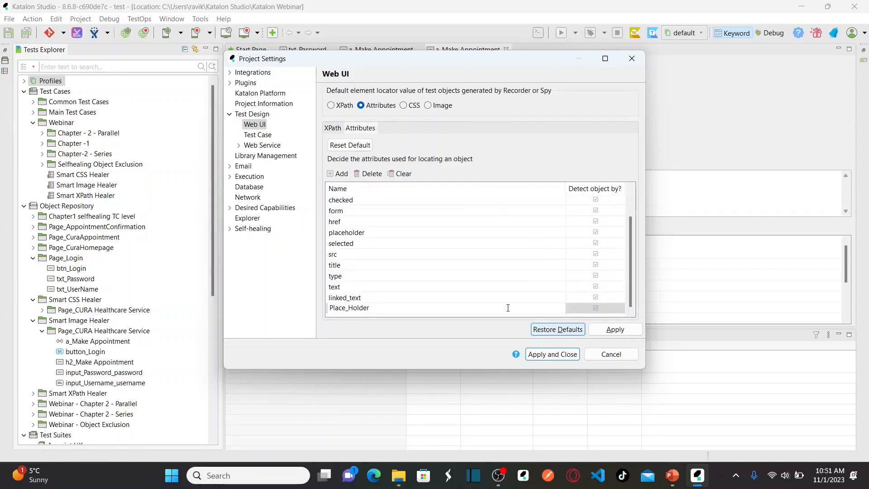
{"action": "left_click", "coordinate": [600, 309]}
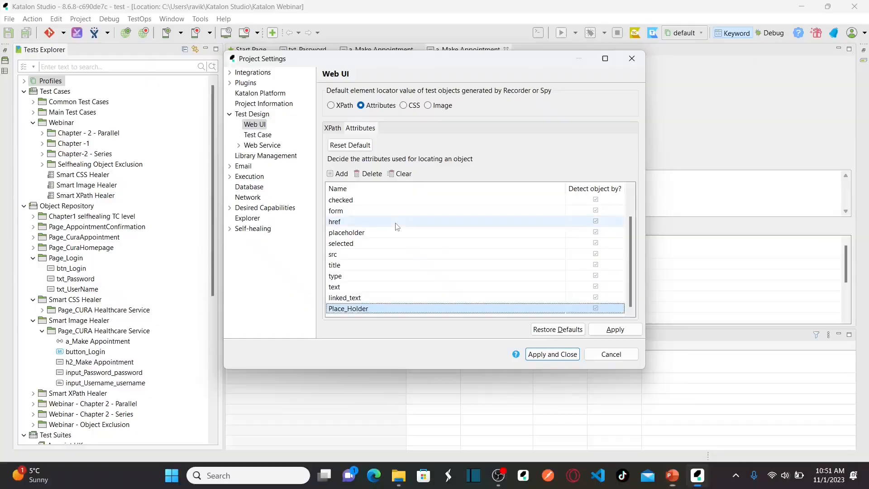
Step: Delete the Place_Holder attribute from the attribute list
{"action": "left_click", "coordinate": [375, 298]}
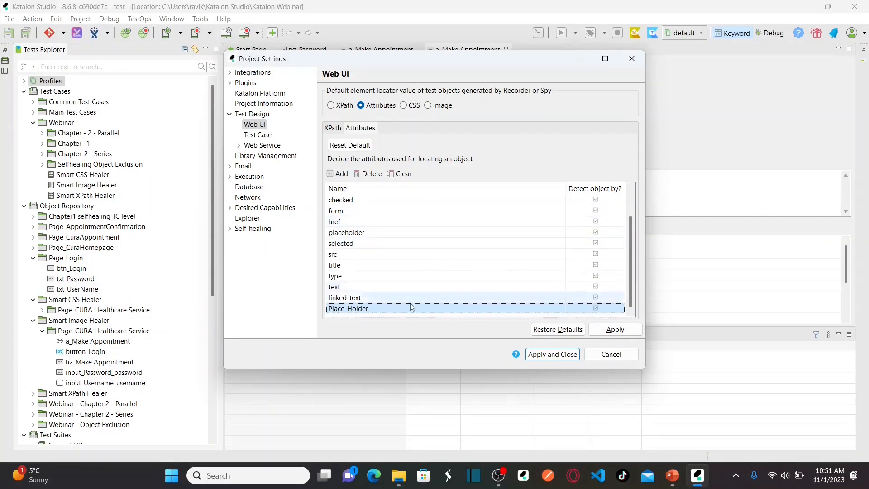
{"action": "left_click", "coordinate": [377, 301]}
{"action": "left_click", "coordinate": [371, 308]}
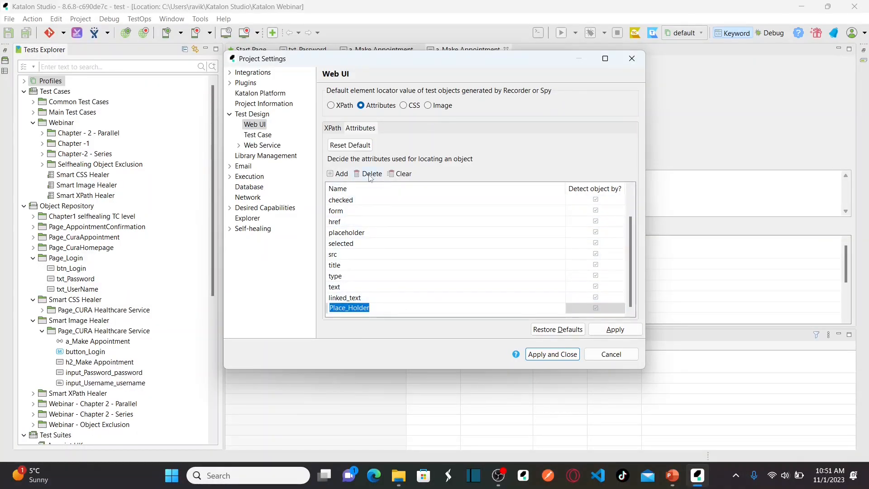
{"action": "left_click", "coordinate": [370, 175]}
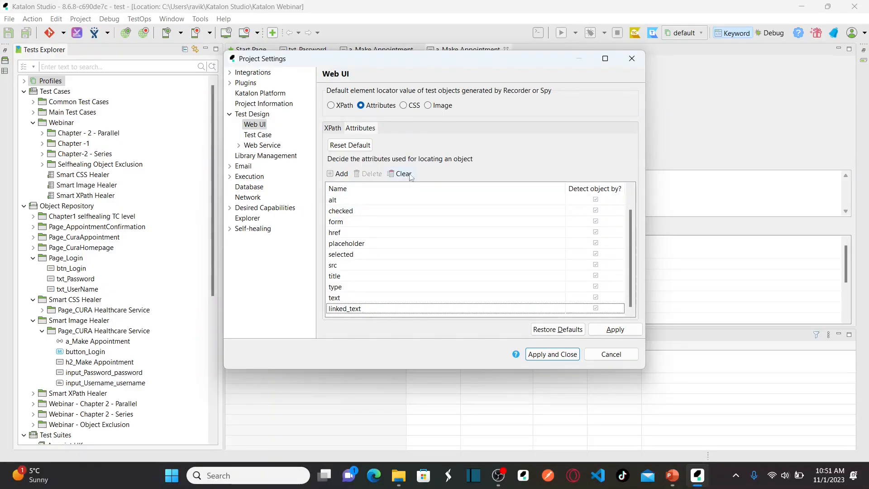
Step: Clear the entire attribute list, then start a new attribute entry and leave it blank
{"action": "left_click", "coordinate": [410, 175]}
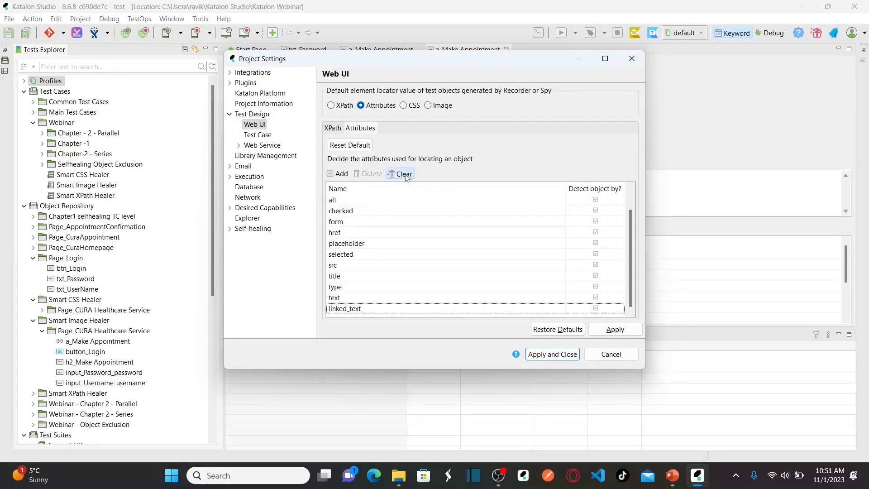
{"action": "left_click", "coordinate": [337, 174]}
{"action": "left_click", "coordinate": [474, 195]}
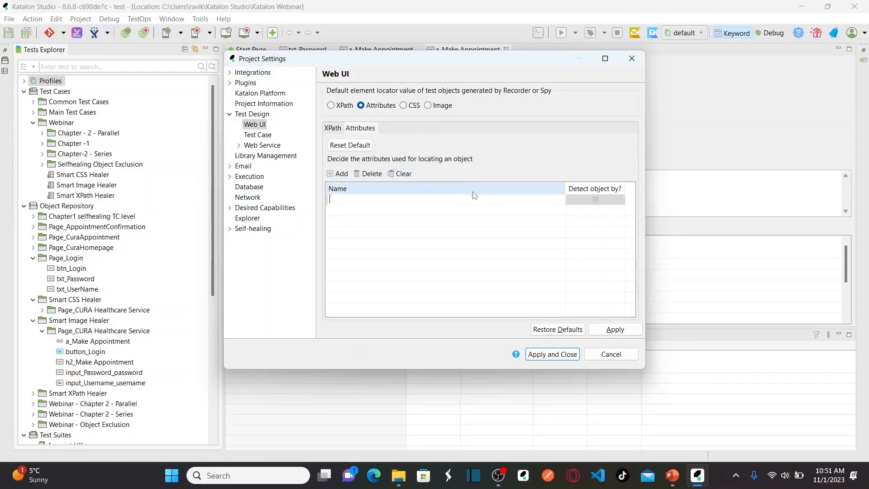
{"action": "left_click", "coordinate": [449, 211]}
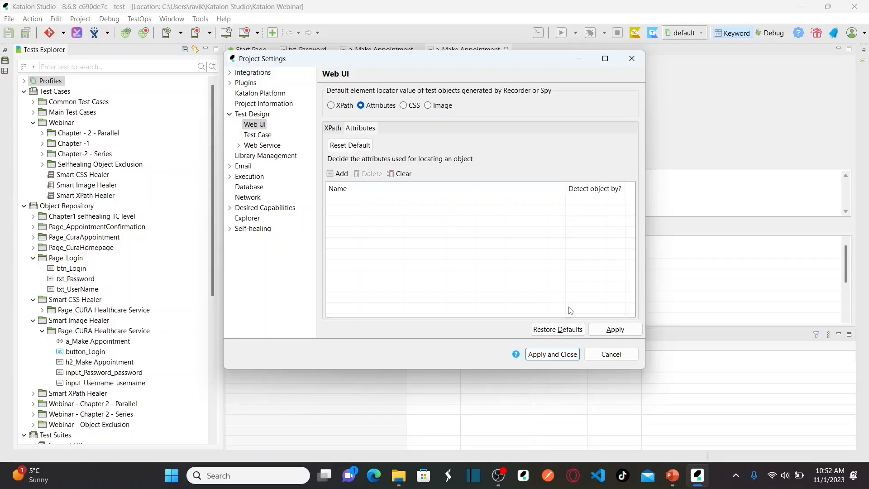
Step: Restore the default Web UI settings after clearing the attributes, and select Attributes as the default element locator again
{"action": "left_click", "coordinate": [556, 332]}
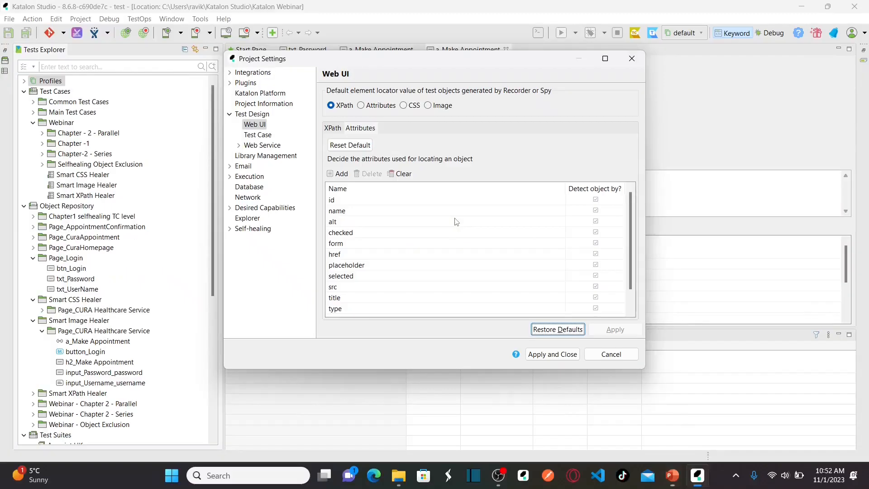
{"action": "left_click", "coordinate": [361, 106]}
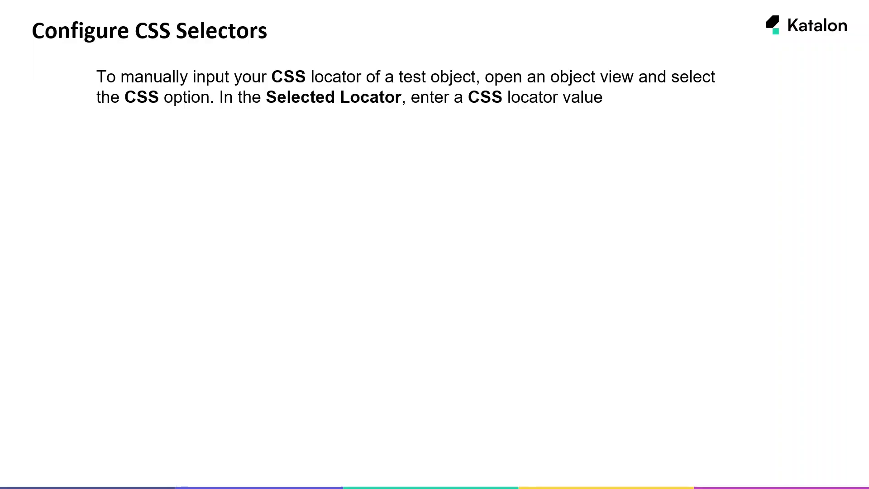
Step: Switch from the Configure CSS Selectors slide back to Katalon Studio and close the unmodified duplicate a_Make Appointment editor
{"action": "key", "text": "alt+Tab"}
{"action": "key", "text": "alt+Tab"}
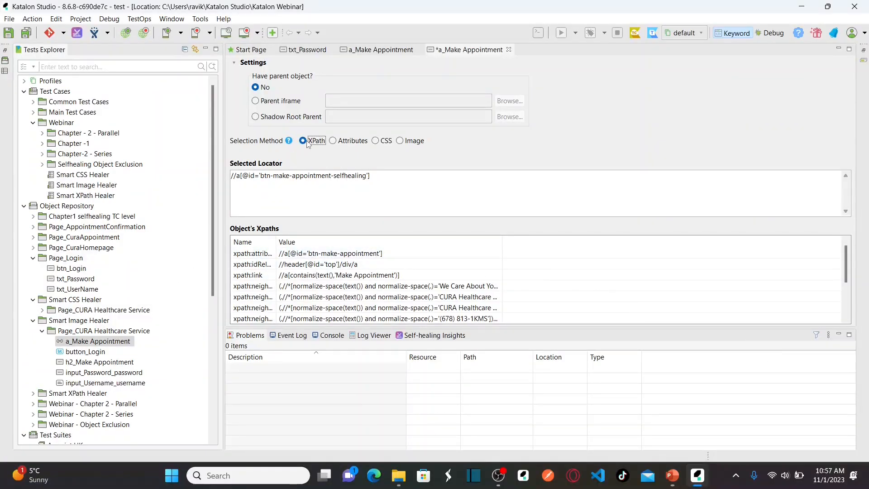
{"action": "left_click", "coordinate": [108, 341]}
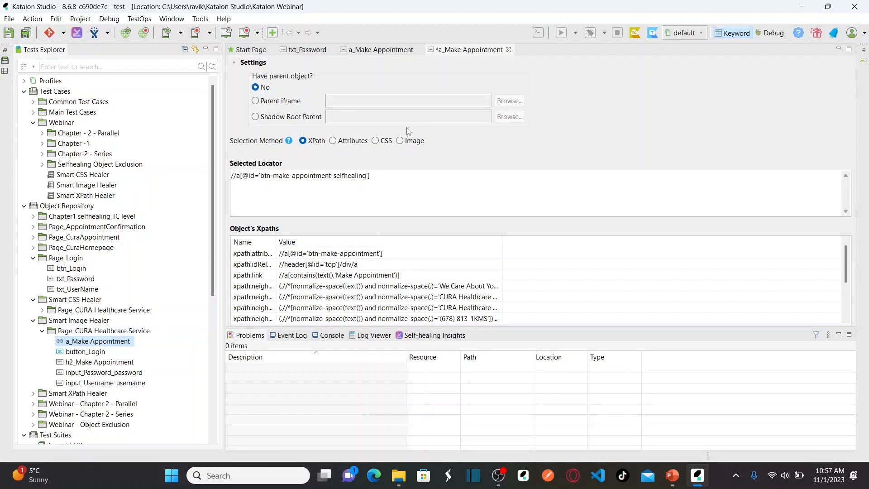
{"action": "left_click", "coordinate": [420, 50]}
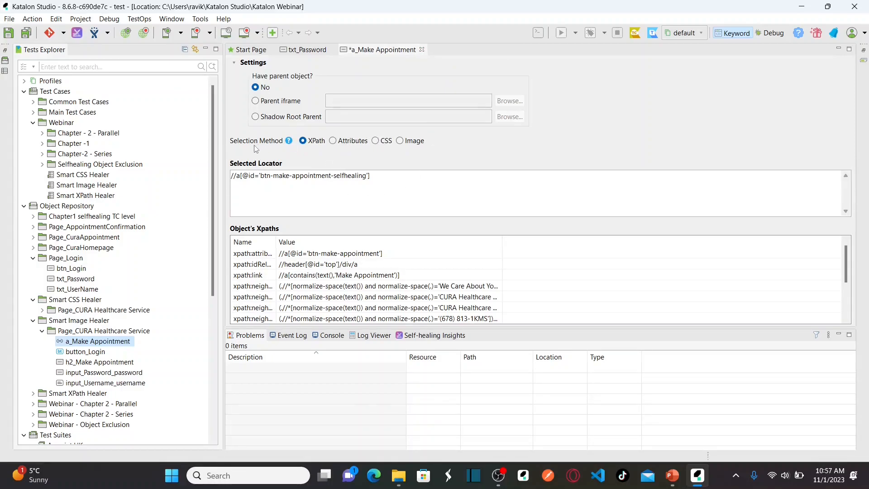
Step: Set the selection method of the a_Make Appointment object to CSS and erase its selected locator
{"action": "left_click", "coordinate": [375, 141]}
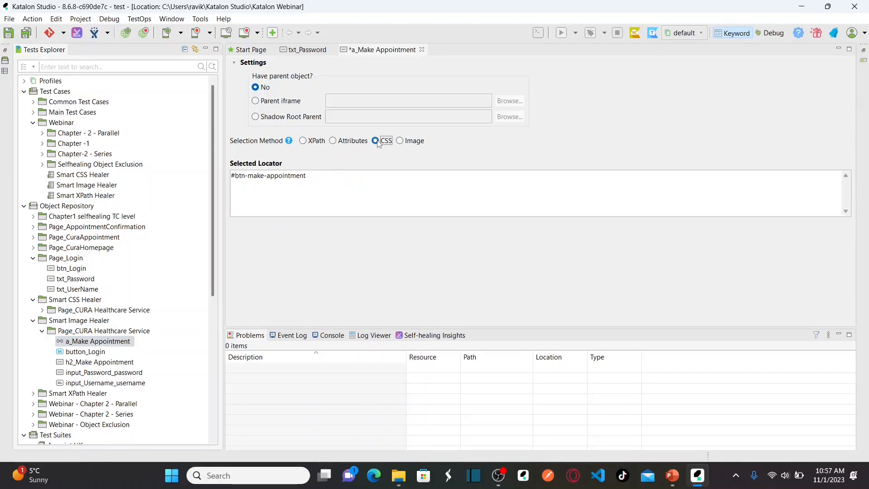
{"action": "left_click", "coordinate": [335, 184]}
{"action": "key", "text": "ctrl+shift+Left"}
{"action": "key", "text": "ctrl+shift+Left"}
{"action": "key", "text": "ctrl+shift+Left"}
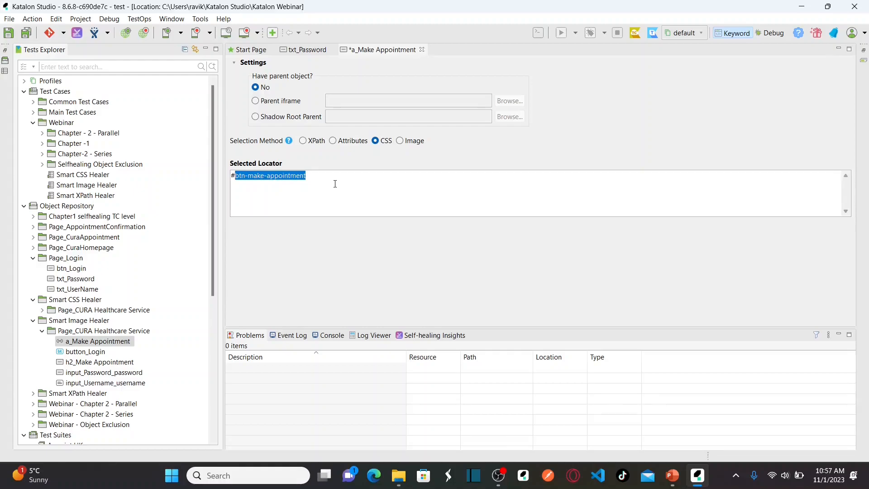
{"action": "key", "text": "BackSpace"}
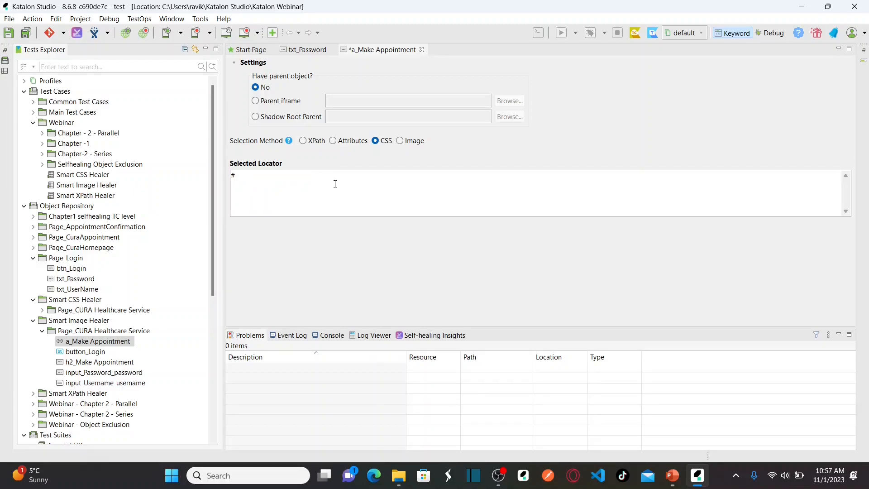
{"action": "key", "text": "BackSpace"}
Step: Undo the erasure of the CSS locator and save the a_Make Appointment object
{"action": "key", "text": "ctrl+z"}
{"action": "key", "text": "ctrl+z"}
{"action": "key", "text": "ctrl+s"}
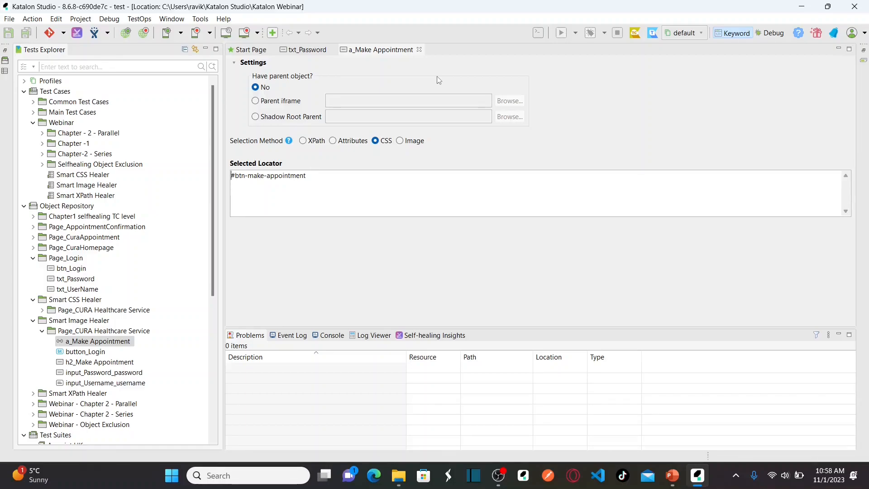
Step: Highlight the whole CSS locator #btn-make-appointment of the a_Make Appointment object
{"action": "left_click", "coordinate": [316, 177]}
{"action": "key", "text": "ctrl+shift+Left"}
{"action": "key", "text": "ctrl+shift+Left"}
{"action": "key", "text": "ctrl+shift+Left"}
{"action": "key", "text": "ctrl+shift+Left"}
{"action": "key", "text": "ctrl+shift+Left"}
{"action": "key", "text": "ctrl+shift+Left"}
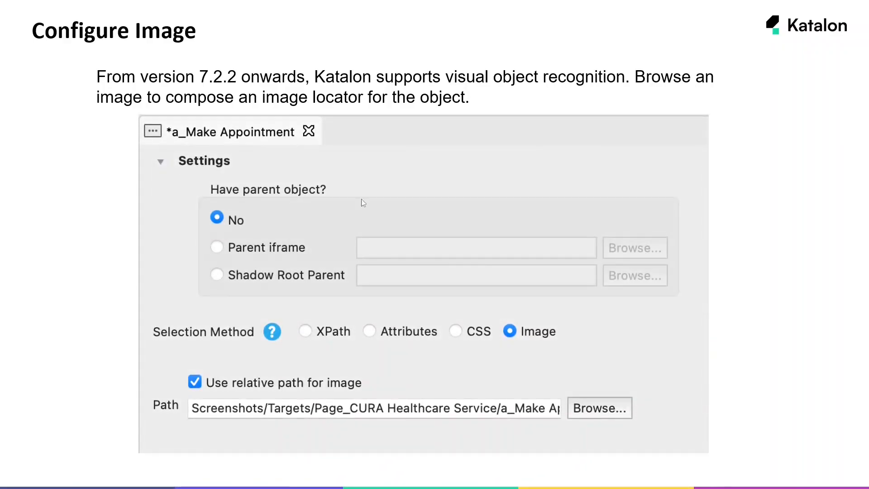
Step: Return to Katalon Studio, set the a_Make Appointment selection method to Image, and open the image file browser without choosing a file
{"action": "key", "text": "alt+Tab"}
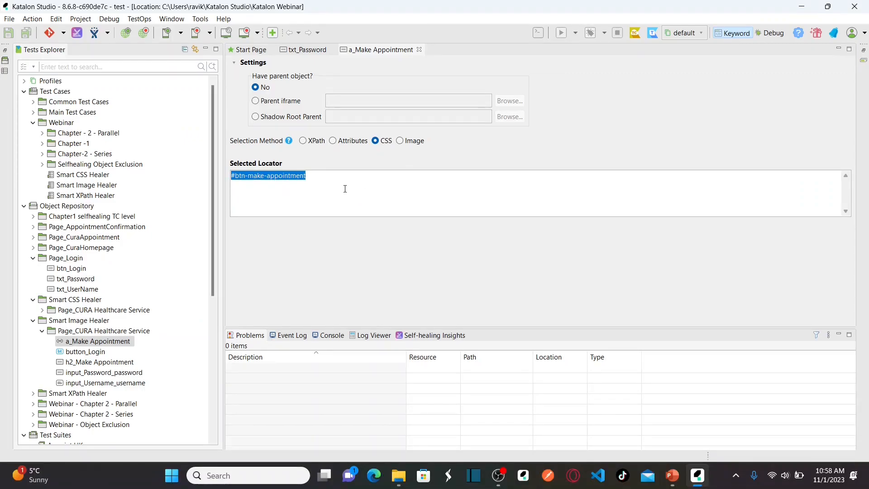
{"action": "left_click", "coordinate": [400, 141]}
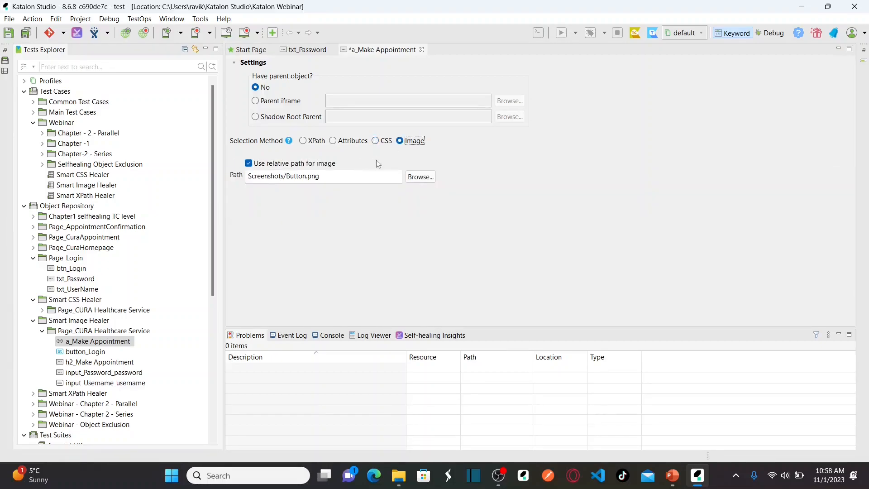
{"action": "left_click", "coordinate": [420, 177]}
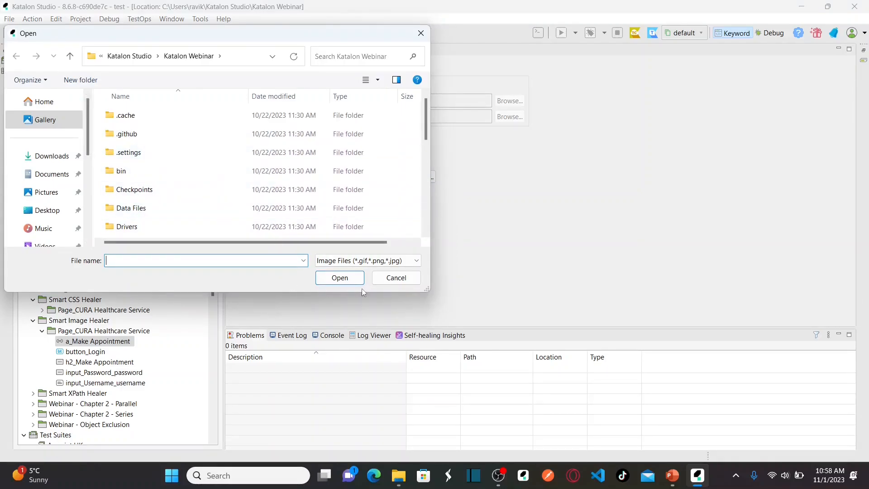
{"action": "left_click", "coordinate": [396, 277]}
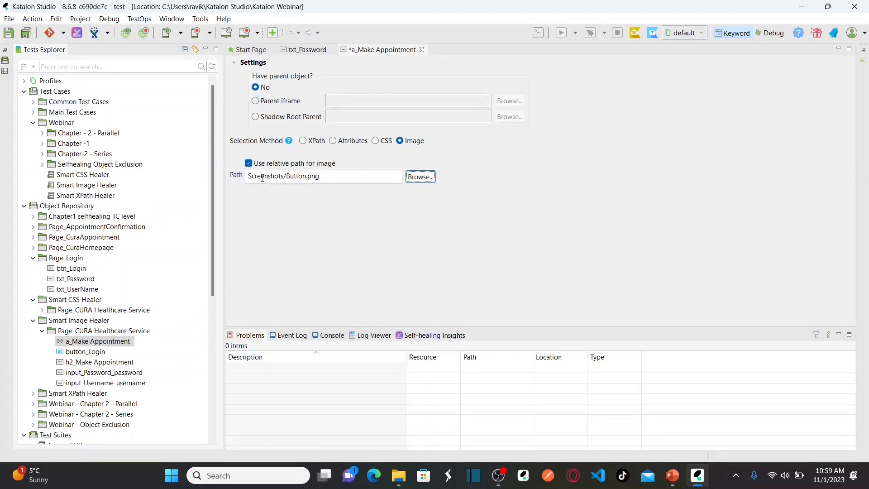
Step: Look up the Screenshots folder in the project tree and check it against the object's relative image path
{"action": "scroll", "coordinate": [217, 383], "scroll_direction": "down", "scroll_amount": 1}
{"action": "left_click", "coordinate": [216, 383]}
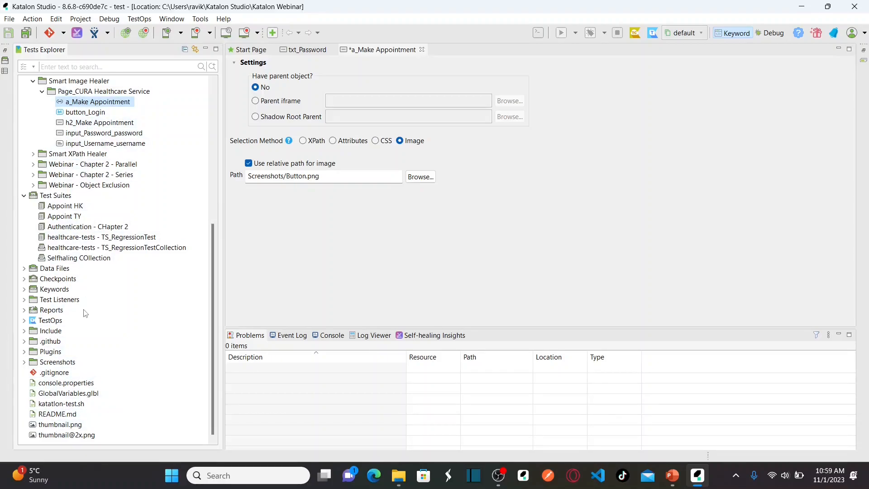
{"action": "left_click", "coordinate": [335, 176]}
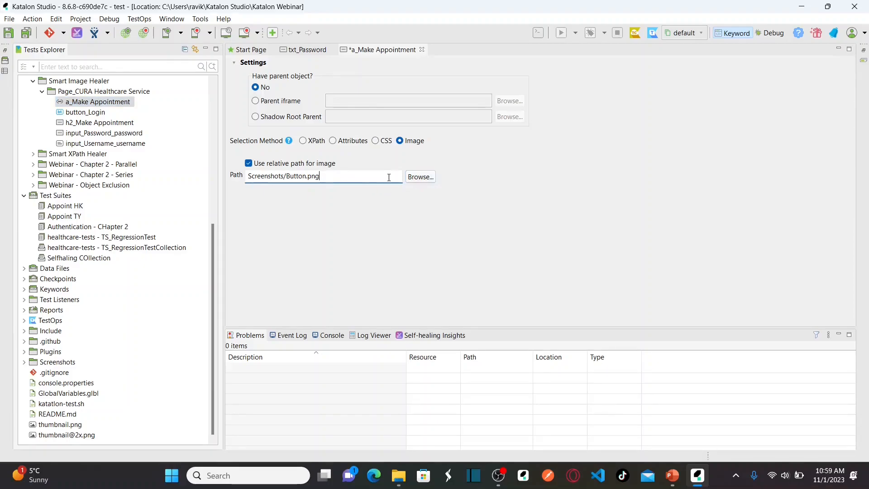
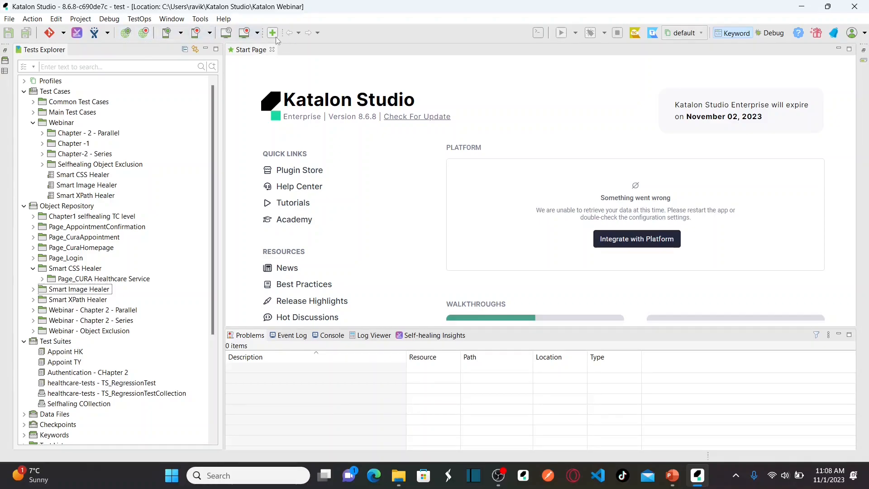
Step: Open Object Spy, switch to the PowerPoint slide show, and place the Object Spy window below the XPath selector instructions
{"action": "left_click", "coordinate": [126, 34]}
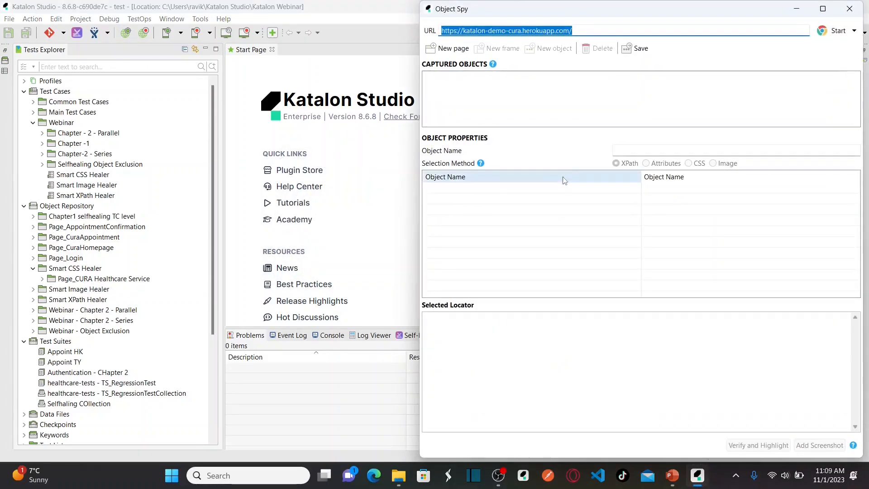
{"action": "key", "text": "alt+Tab"}
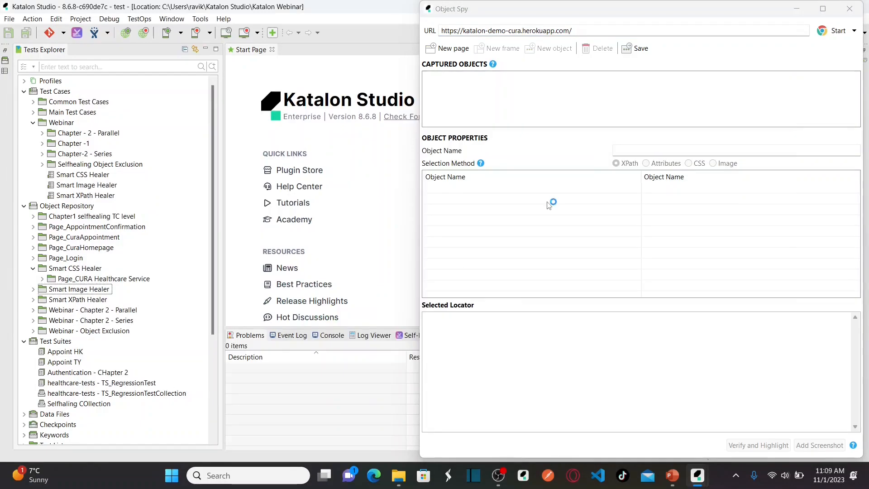
{"action": "key", "text": "alt+Tab"}
{"action": "key", "text": "alt+Tab"}
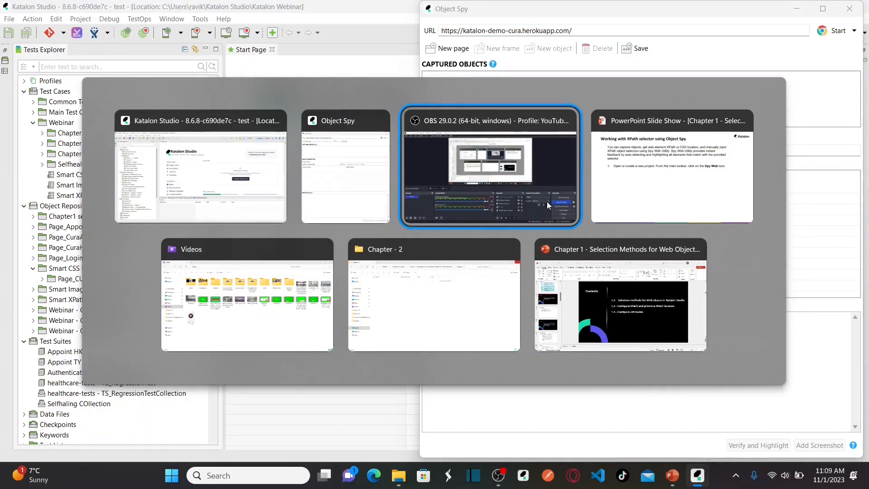
{"action": "key", "text": "Right"}
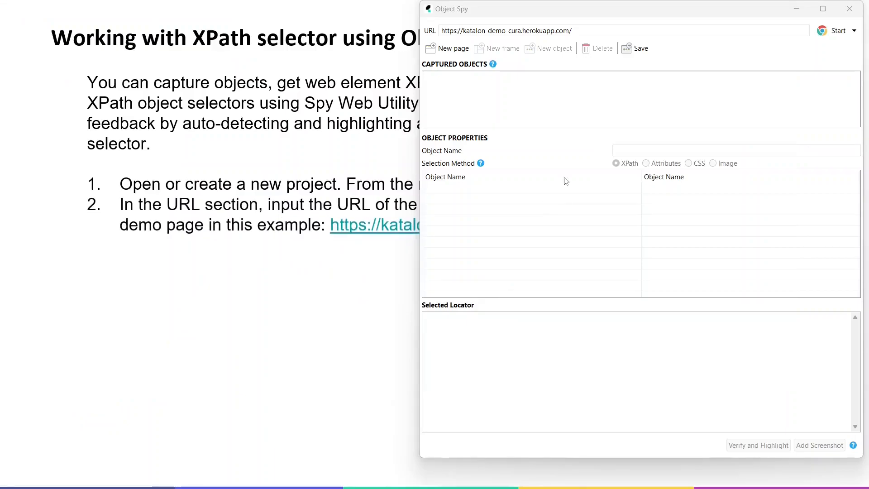
{"action": "left_click_drag", "start_coordinate": [622, 15], "coordinate": [508, 274]}
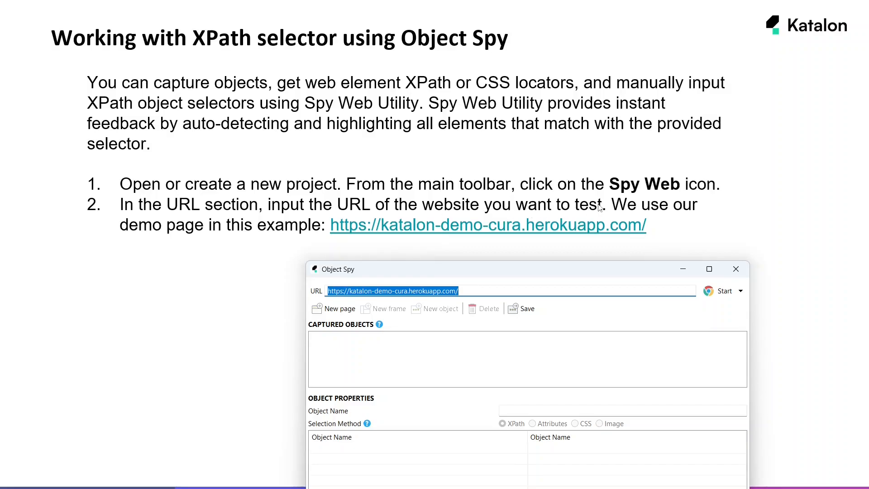
{"action": "left_click", "coordinate": [457, 292]}
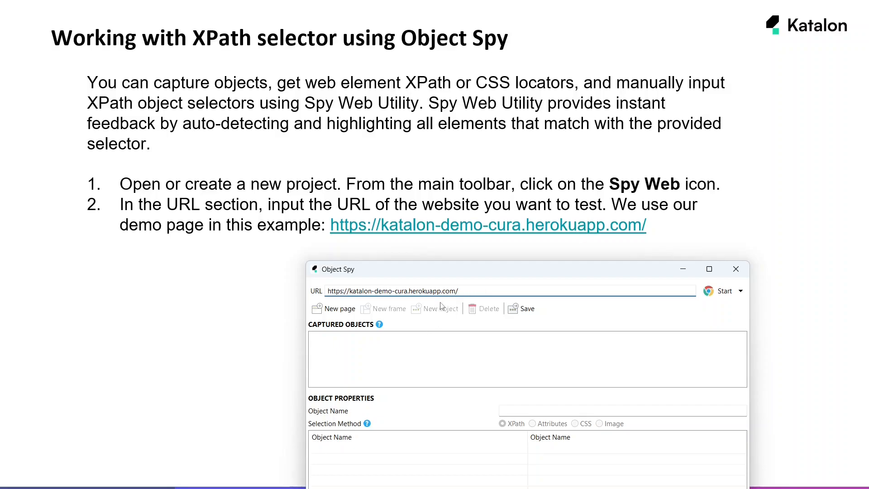
{"action": "left_click", "coordinate": [172, 297]}
{"action": "left_click", "coordinate": [172, 297]}
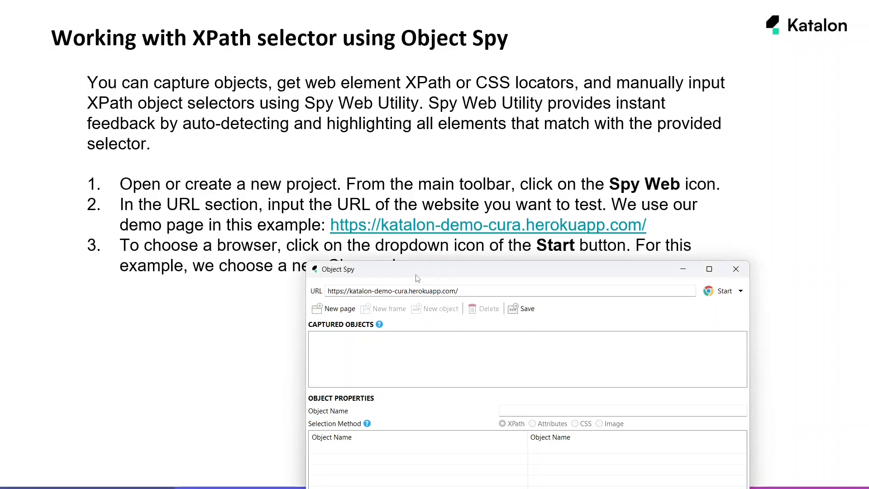
{"action": "left_click_drag", "start_coordinate": [417, 278], "coordinate": [417, 291]}
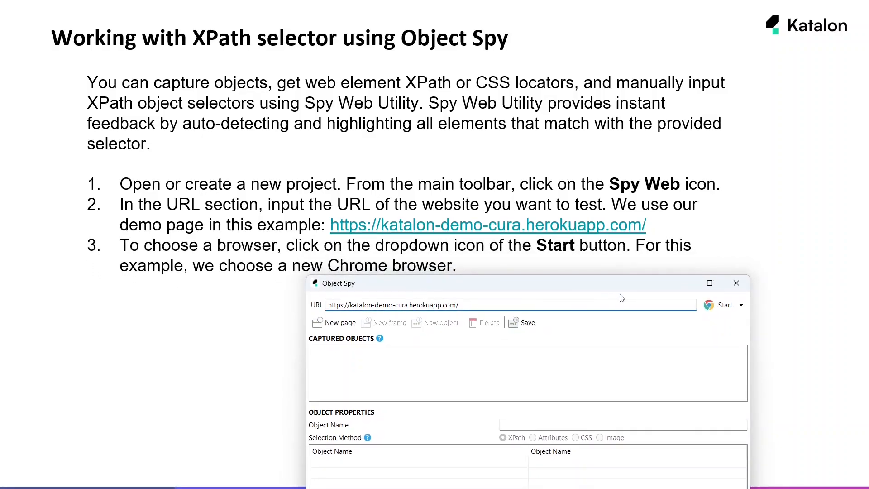
{"action": "left_click", "coordinate": [741, 306]}
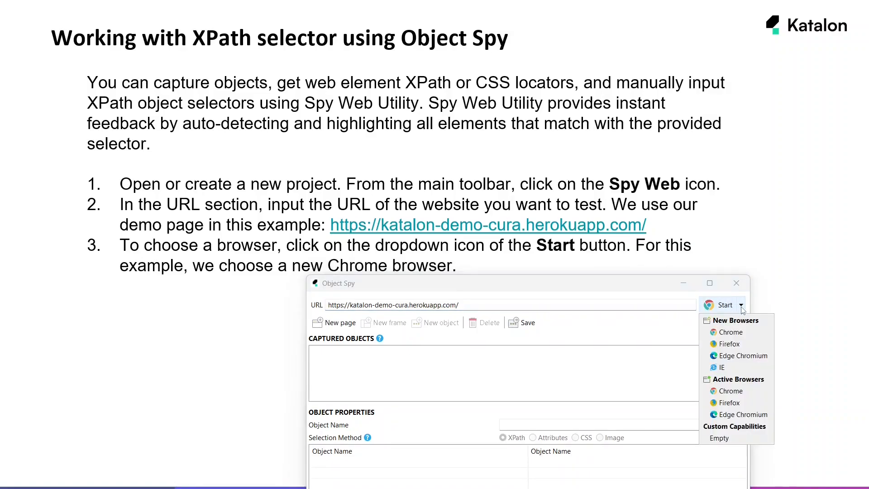
{"action": "left_click", "coordinate": [724, 333]}
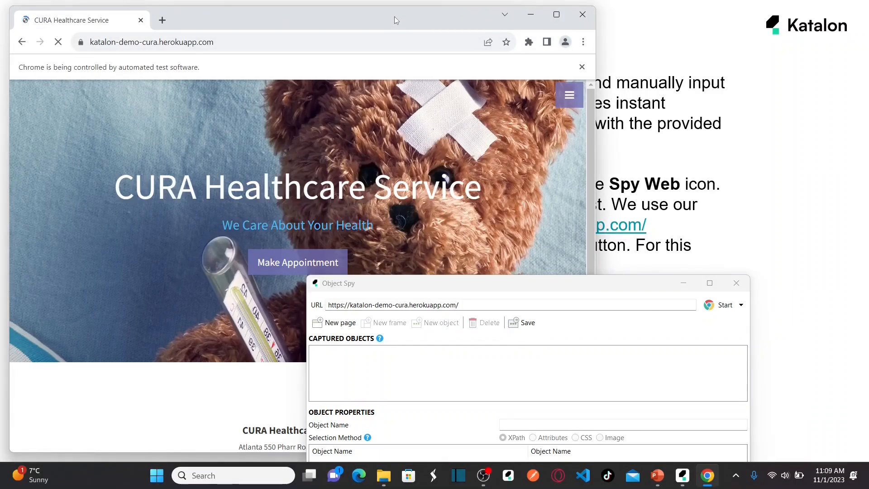
Step: Reveal the slide's instruction on capturing test objects and arrange the CURA Healthcare browser and Object Spy windows side by side
{"action": "left_click_drag", "start_coordinate": [397, 22], "coordinate": [751, 50]}
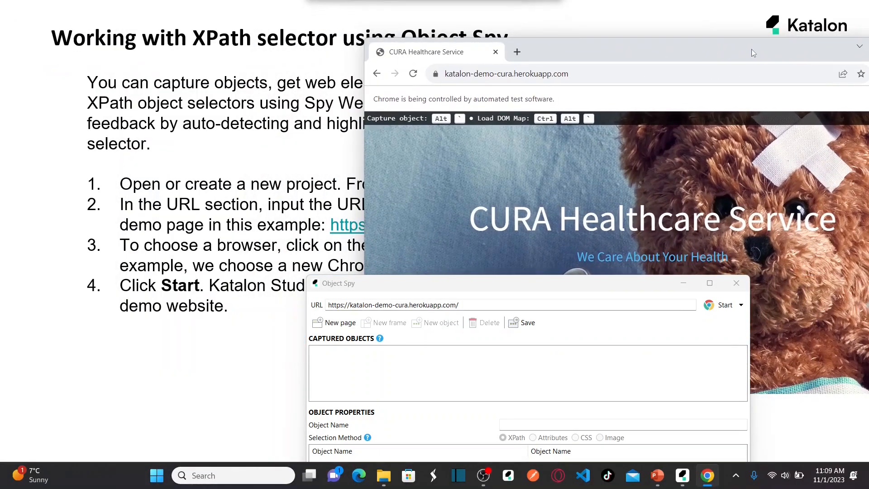
{"action": "left_click", "coordinate": [140, 378]}
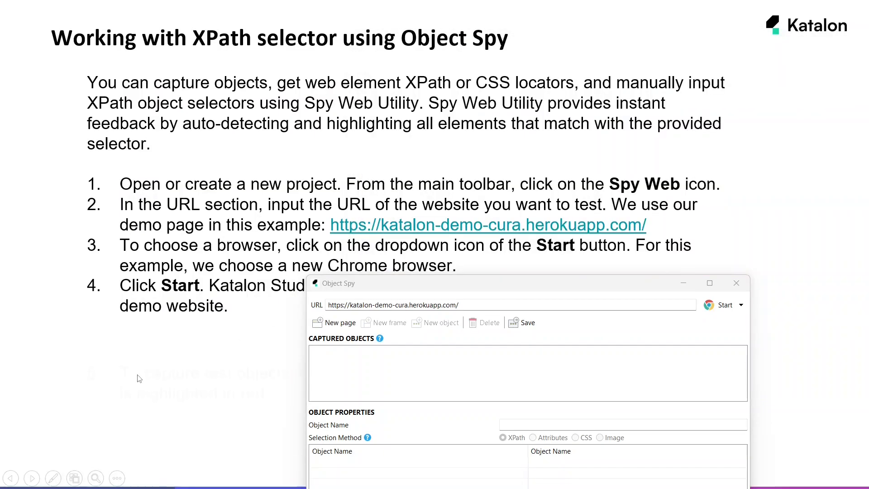
{"action": "key", "text": "alt+Tab"}
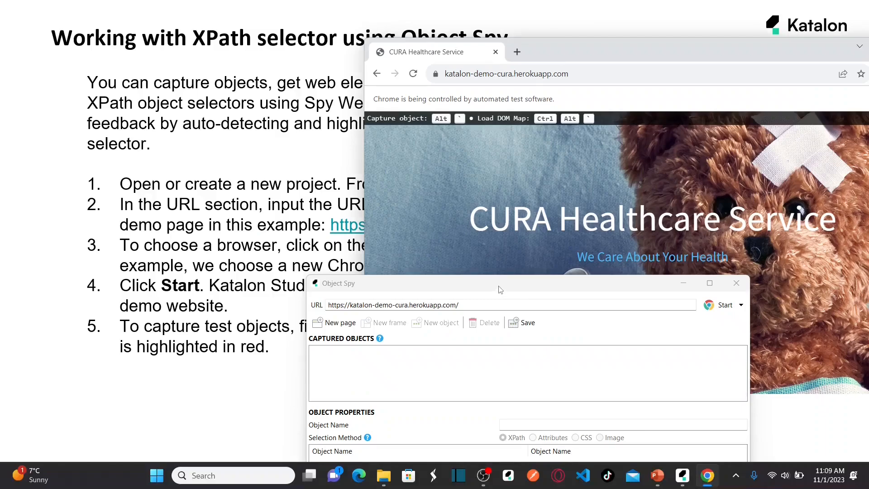
{"action": "left_click_drag", "start_coordinate": [500, 290], "coordinate": [659, 102]}
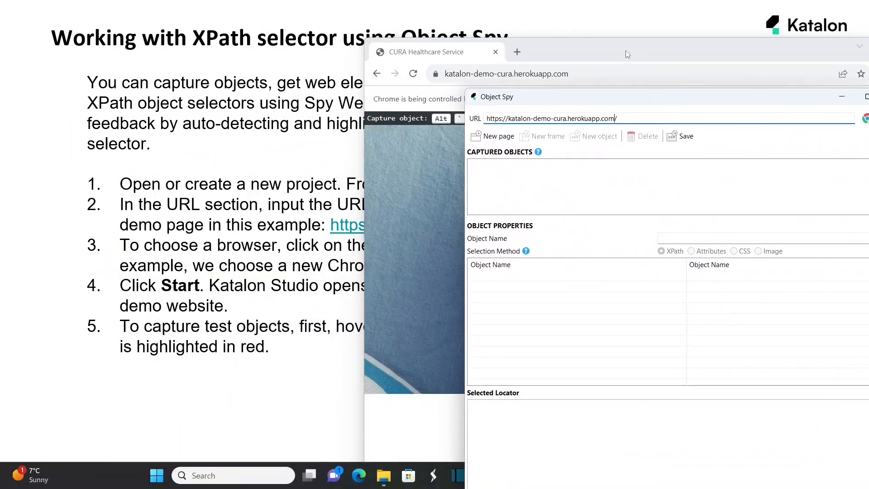
{"action": "left_click_drag", "start_coordinate": [625, 54], "coordinate": [268, 27]}
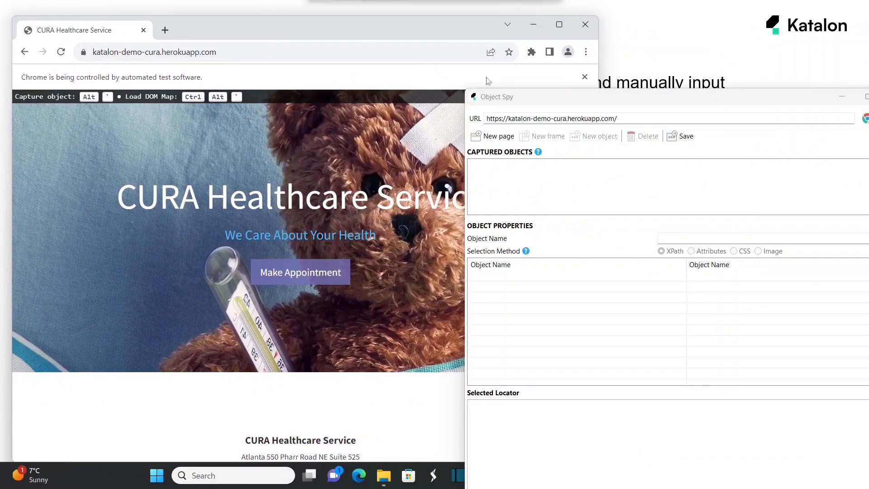
{"action": "left_click_drag", "start_coordinate": [600, 103], "coordinate": [620, 46]}
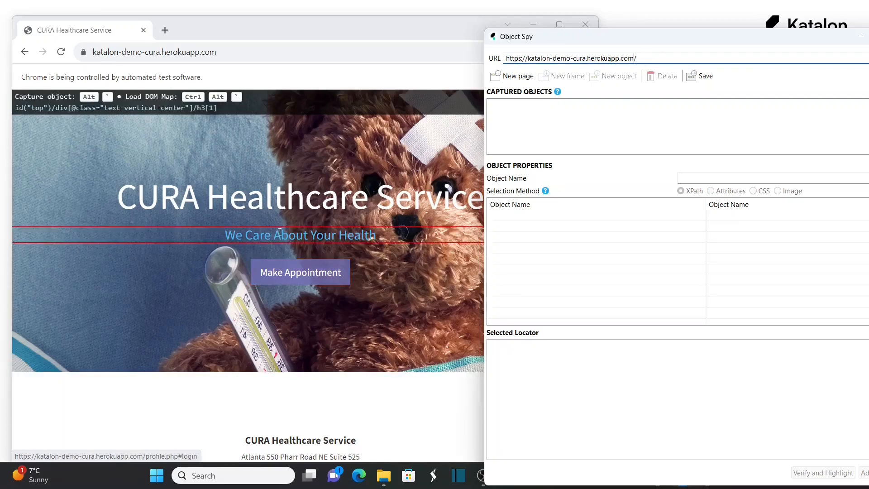
Step: Capture the Make Appointment button on the CURA page and select a_Make Appointment among the captured objects in Object Spy
{"action": "right_click", "coordinate": [304, 273]}
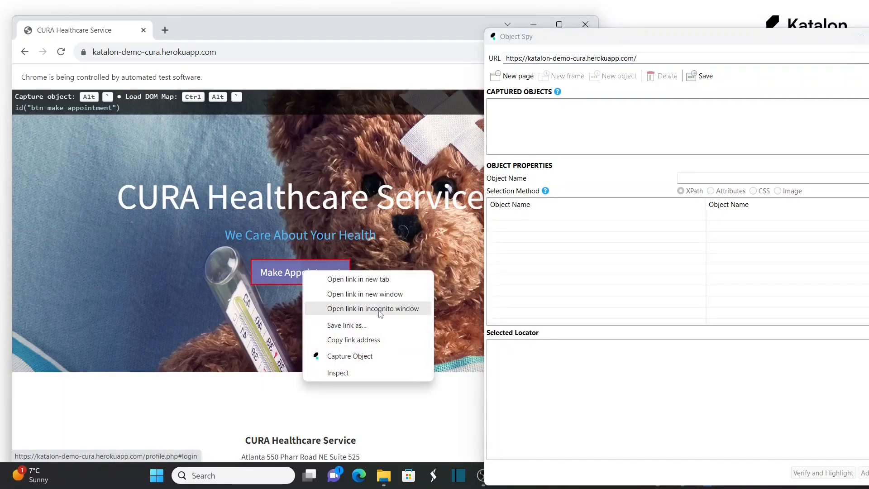
{"action": "left_click", "coordinate": [361, 356]}
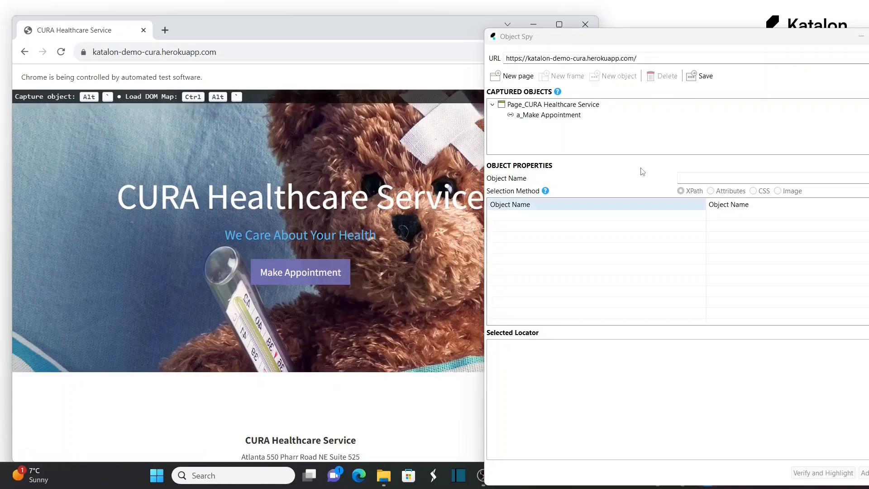
{"action": "left_click", "coordinate": [670, 40]}
{"action": "left_click_drag", "start_coordinate": [670, 41], "coordinate": [577, 43]}
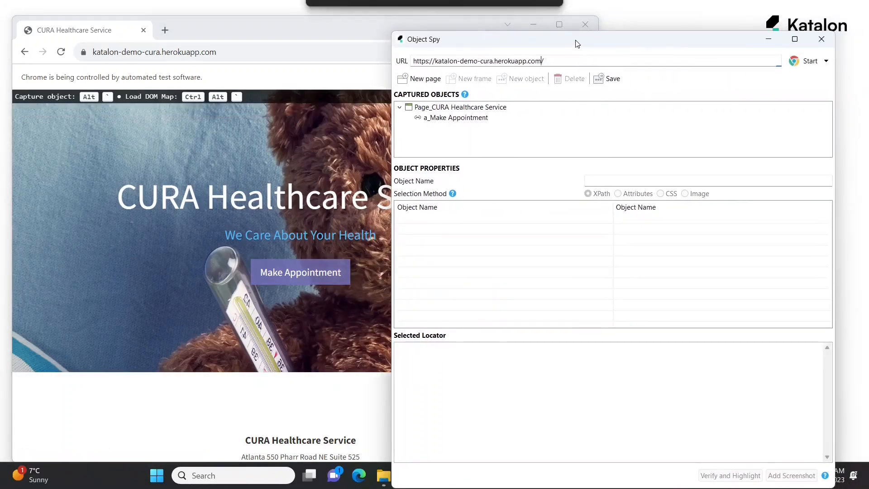
{"action": "left_click", "coordinate": [471, 118]}
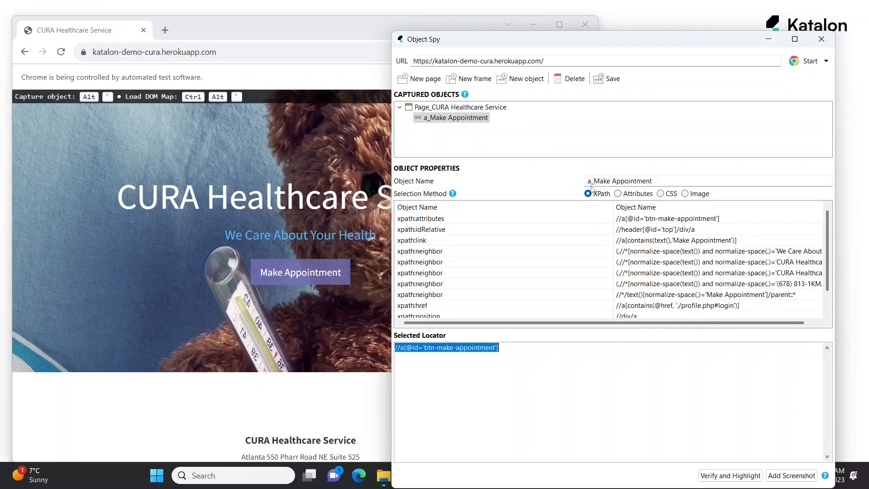
Step: Return to the PowerPoint slide show and step through instructions 6 to 8 on capturing objects, choosing XPath and verifying the locator
{"action": "key", "text": "alt+Tab"}
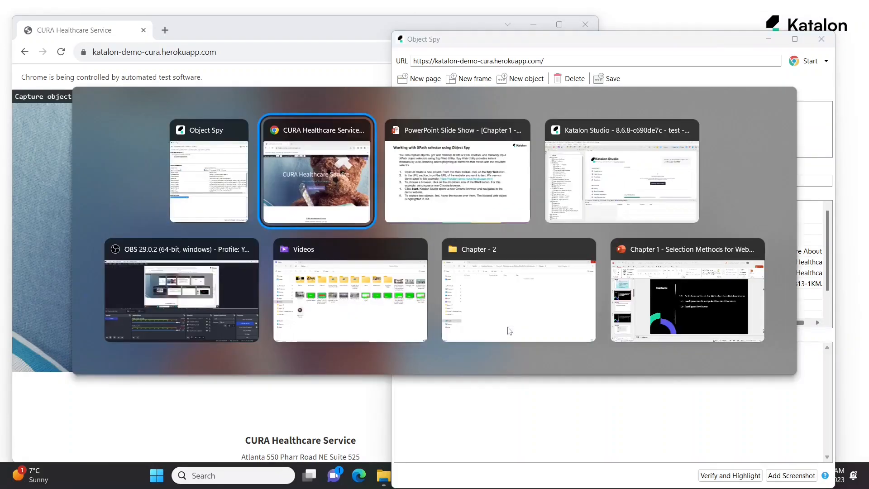
{"action": "key", "text": "alt+Tab"}
{"action": "key", "text": "Right"}
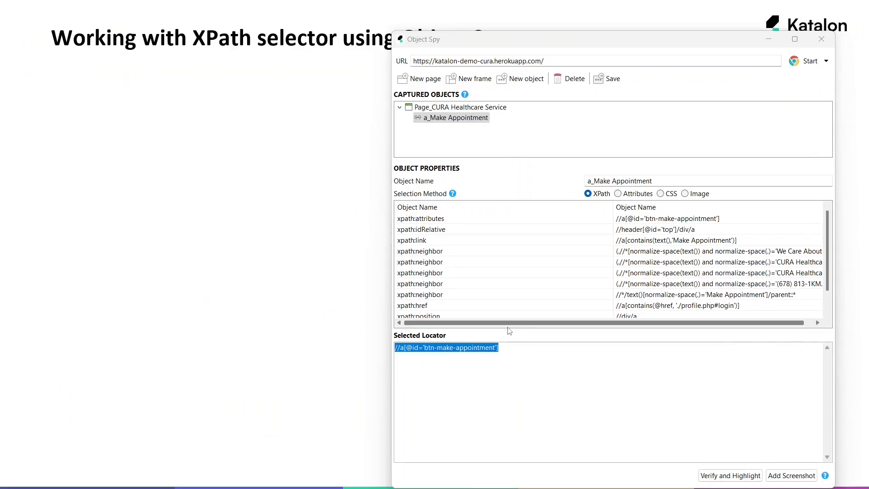
{"action": "key", "text": "Right"}
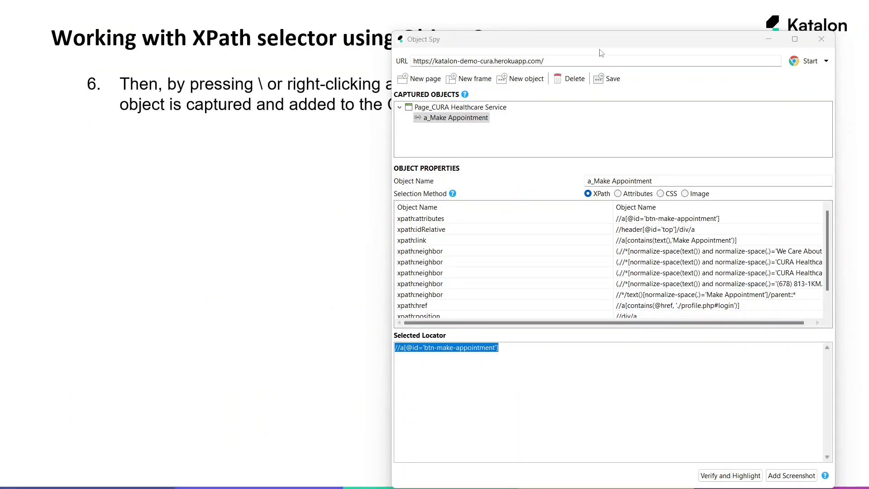
{"action": "left_click_drag", "start_coordinate": [594, 45], "coordinate": [501, 177]}
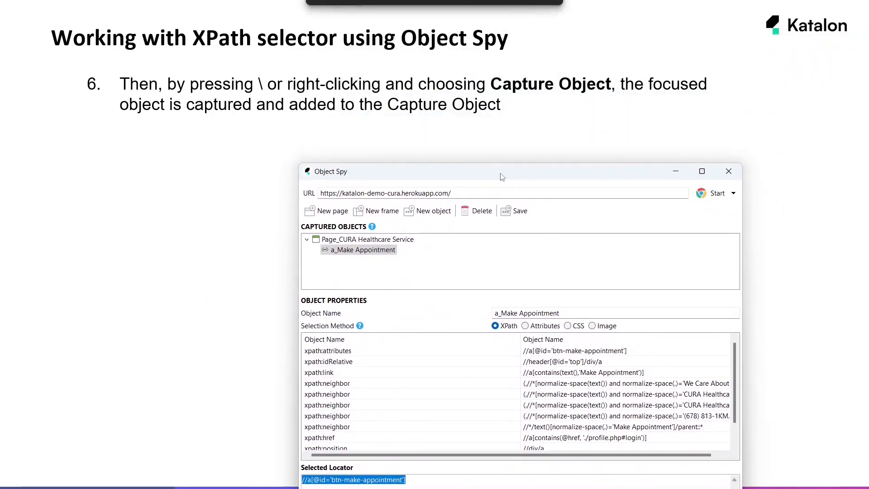
{"action": "left_click", "coordinate": [324, 90]}
{"action": "left_click", "coordinate": [324, 90]}
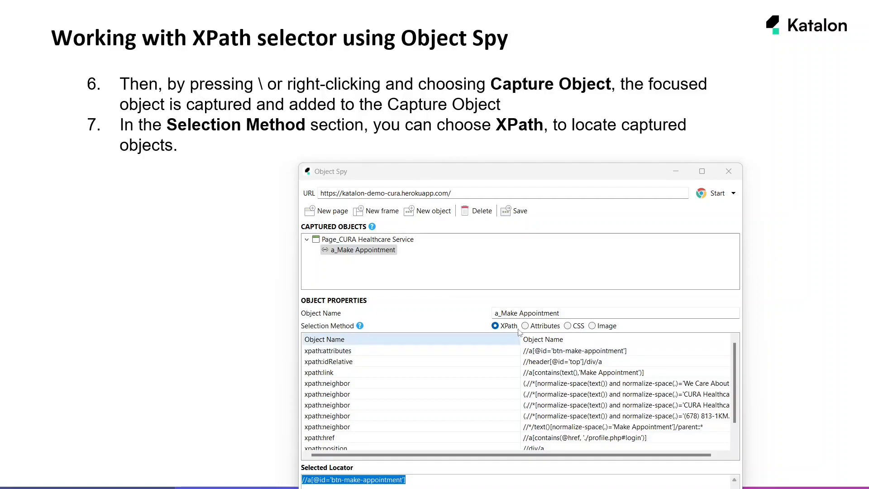
{"action": "left_click", "coordinate": [174, 275]}
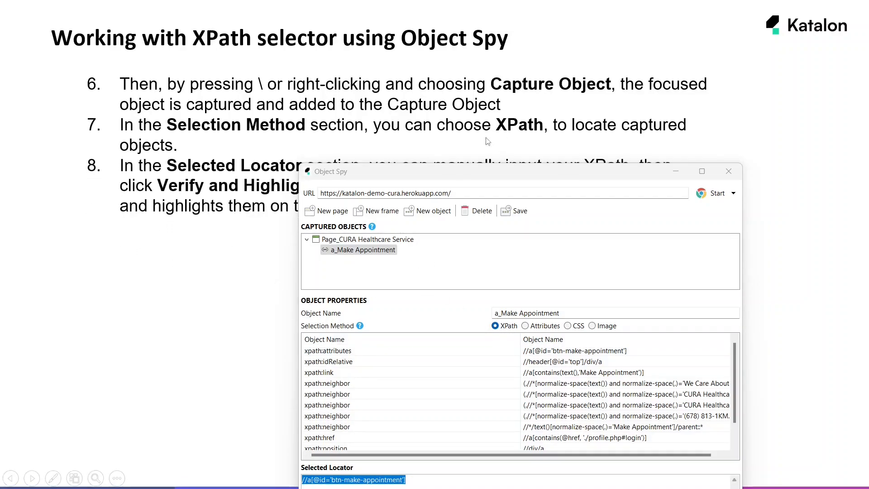
{"action": "left_click_drag", "start_coordinate": [463, 176], "coordinate": [452, 254]}
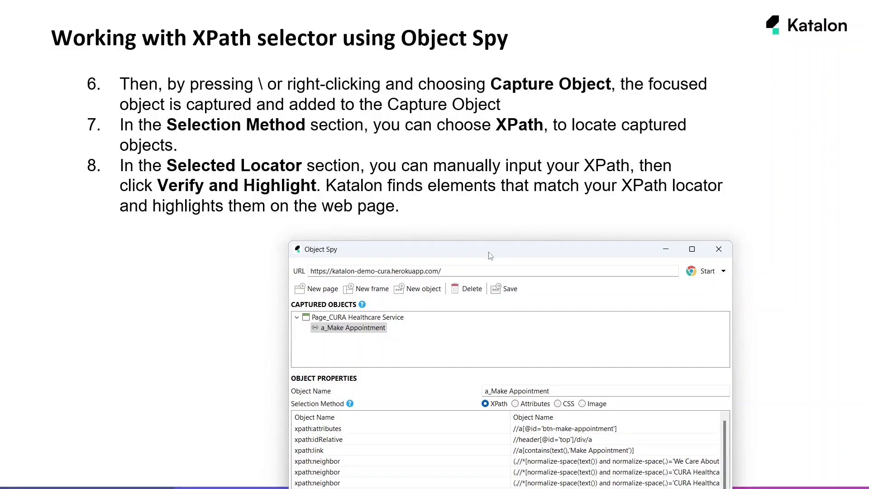
Step: Switch to the CURA Healthcare browser and place the Object Spy window beside the Make Appointment button
{"action": "left_click_drag", "start_coordinate": [490, 256], "coordinate": [559, 115]}
{"action": "key", "text": "alt+Tab"}
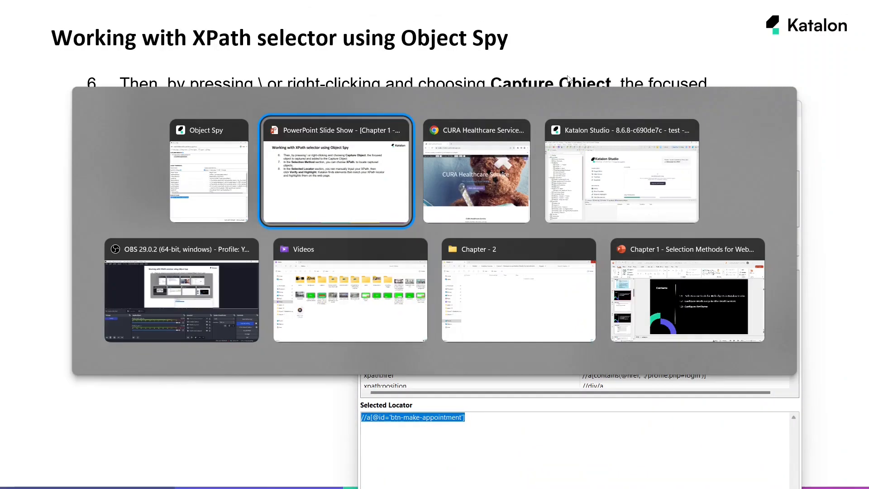
{"action": "key", "text": "alt+Tab"}
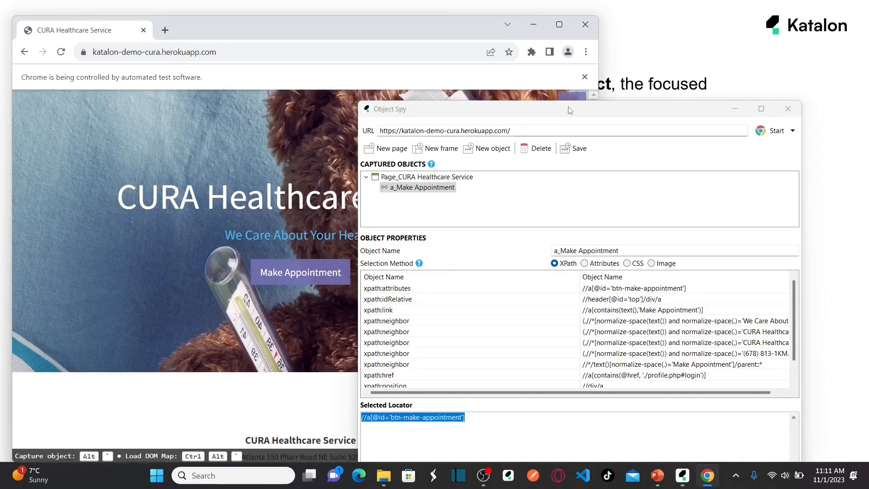
{"action": "left_click_drag", "start_coordinate": [569, 112], "coordinate": [606, 24]}
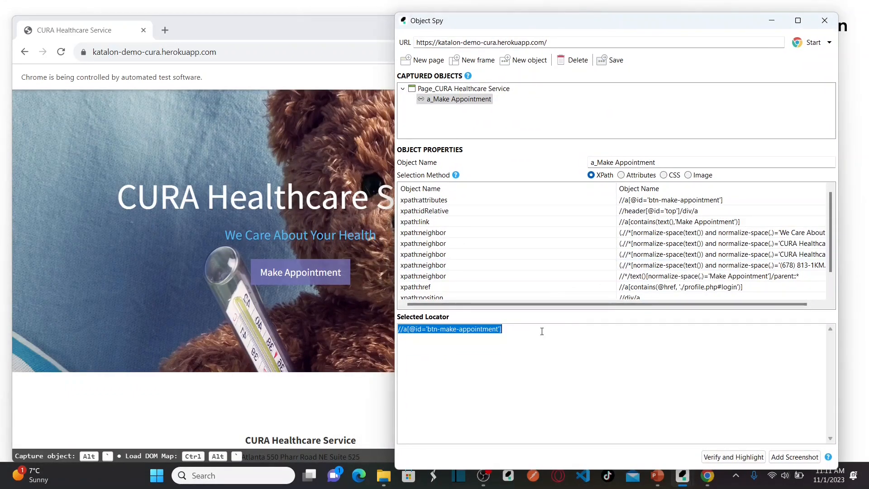
{"action": "left_click", "coordinate": [513, 335]}
{"action": "key", "text": "ctrl+shift+Left"}
{"action": "key", "text": "ctrl+shift+Left"}
{"action": "key", "text": "ctrl+shift+Left"}
{"action": "key", "text": "ctrl+shift+Left"}
{"action": "key", "text": "ctrl+shift+Left"}
{"action": "key", "text": "ctrl+shift+Left"}
{"action": "key", "text": "ctrl+shift+Left"}
{"action": "key", "text": "ctrl+shift+Left"}
{"action": "key", "text": "ctrl+c"}
{"action": "key", "text": "BackSpace"}
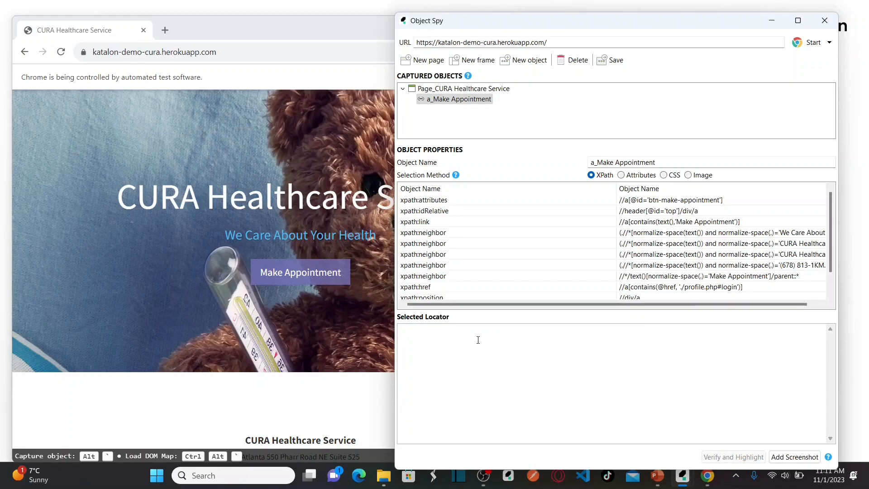
{"action": "key", "text": "ctrl+v"}
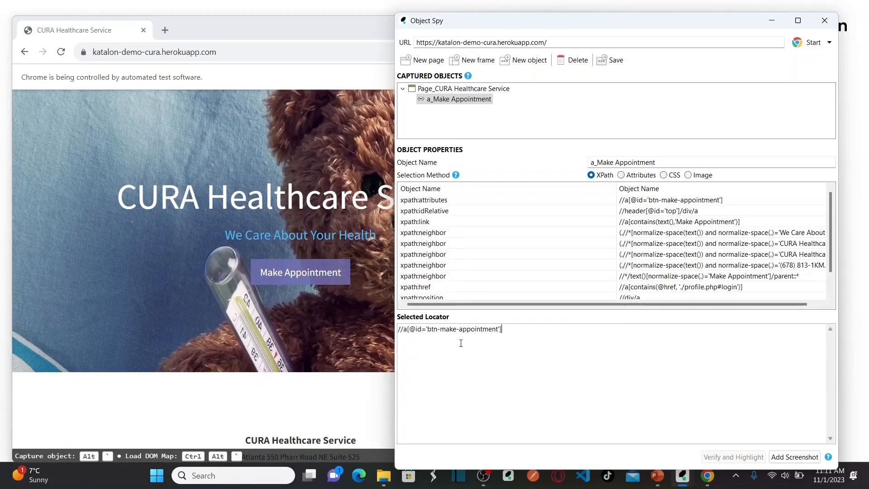
Step: Verify and highlight the page element that matches the XPath locator of a_Make Appointment
{"action": "left_click_drag", "start_coordinate": [501, 327], "coordinate": [297, 340]}
{"action": "left_click", "coordinate": [297, 341]}
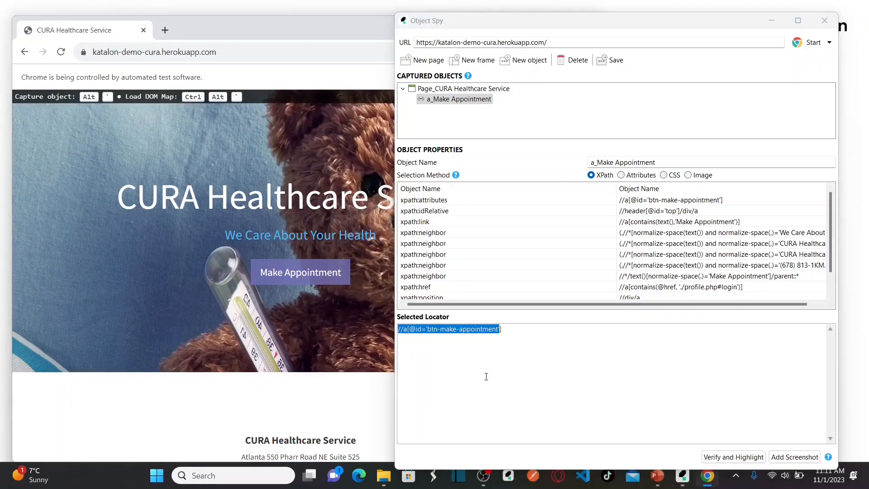
{"action": "left_click", "coordinate": [532, 377]}
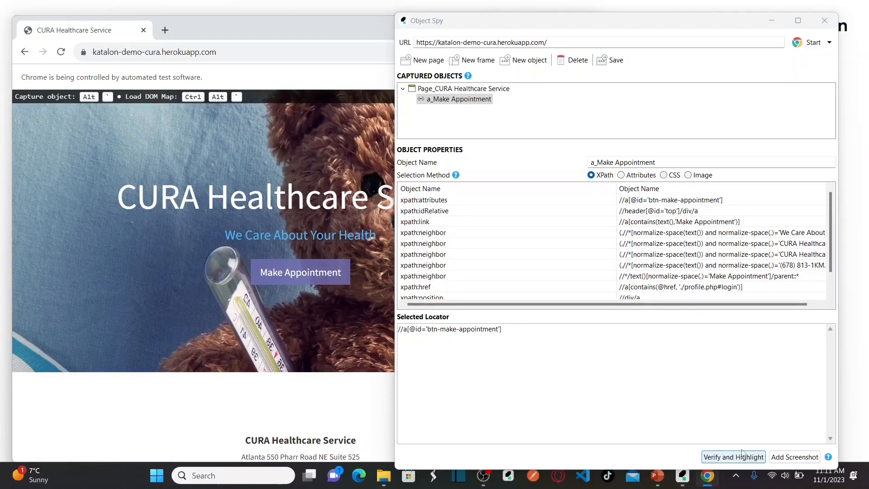
{"action": "left_click", "coordinate": [718, 458]}
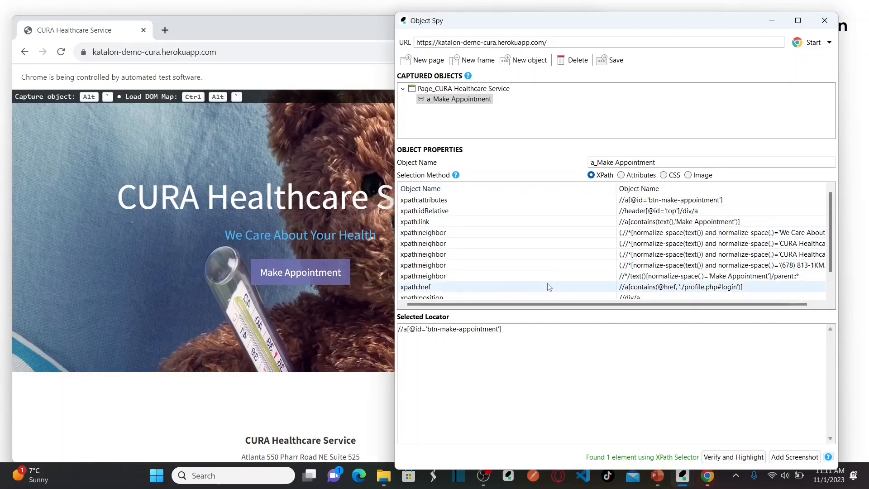
Step: Switch to the CURA Healthcare browser and verify and highlight the element matching the XPath locator of a_Make Appointment again
{"action": "key", "text": "alt+Tab"}
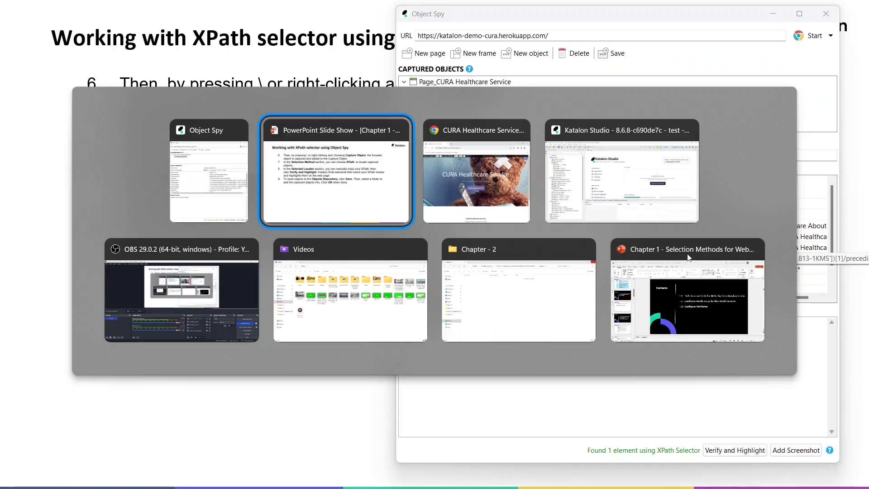
{"action": "key", "text": "alt+Tab"}
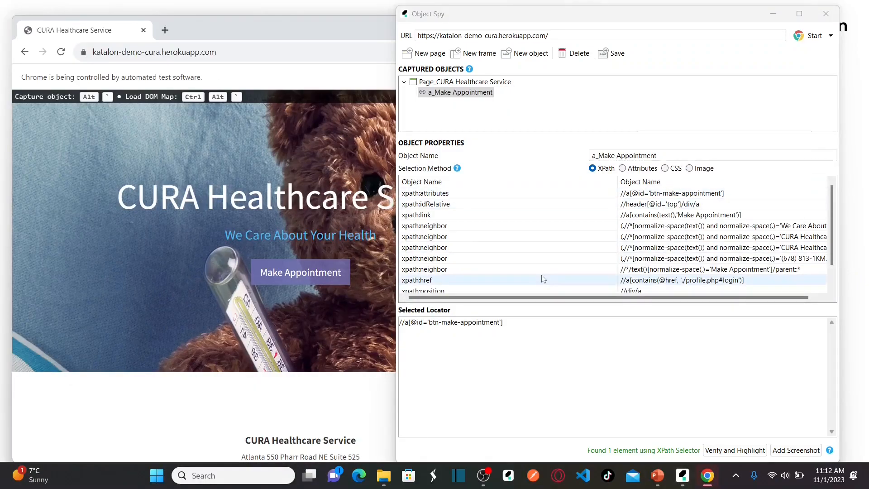
{"action": "left_click", "coordinate": [515, 331]}
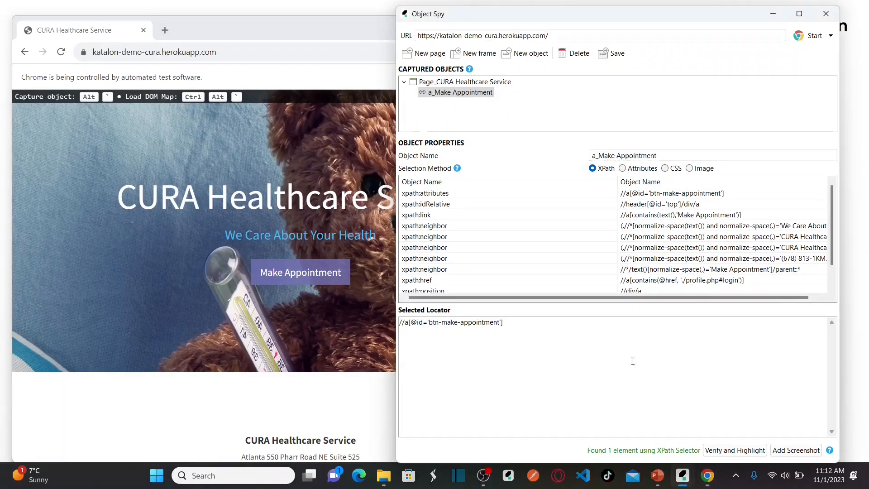
{"action": "left_click", "coordinate": [707, 448]}
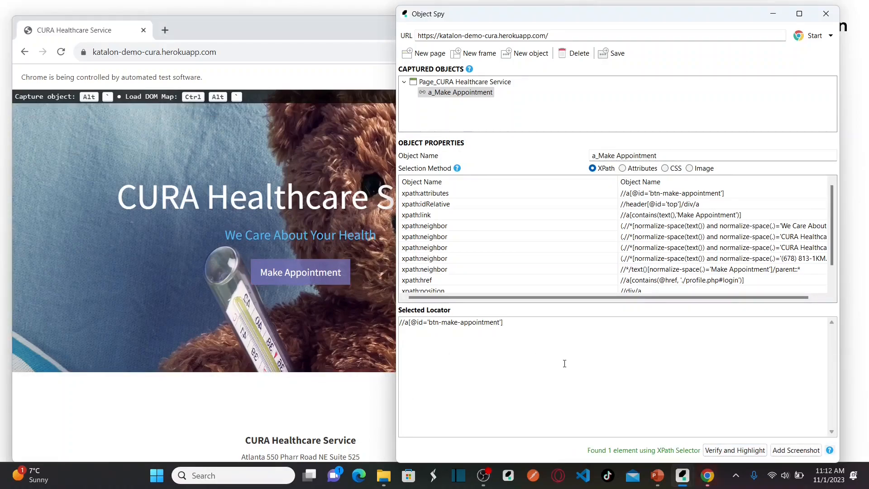
Step: Maximize Object Spy and start saving a_Make Appointment to the Object Repository with Smart CSS Healer as the destination folder
{"action": "left_click_drag", "start_coordinate": [663, 14], "coordinate": [649, 1]}
{"action": "left_click", "coordinate": [218, 45]}
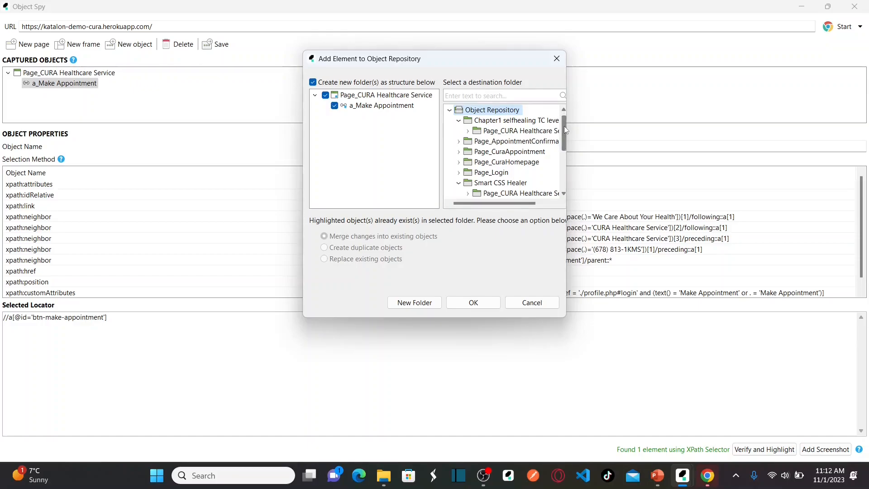
{"action": "left_click_drag", "start_coordinate": [564, 126], "coordinate": [566, 146]}
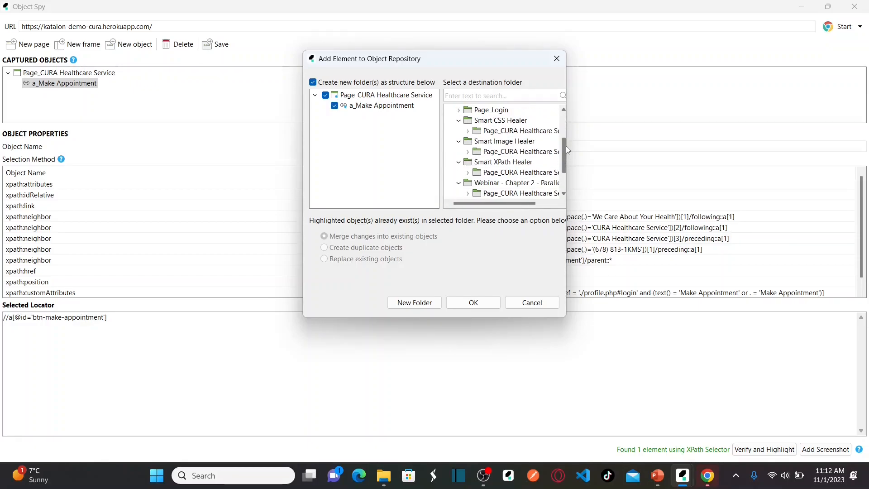
{"action": "left_click", "coordinate": [497, 122]}
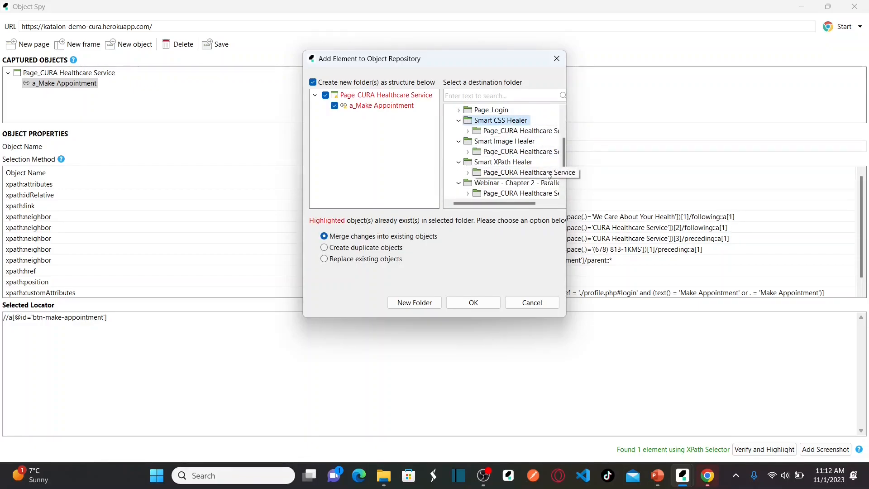
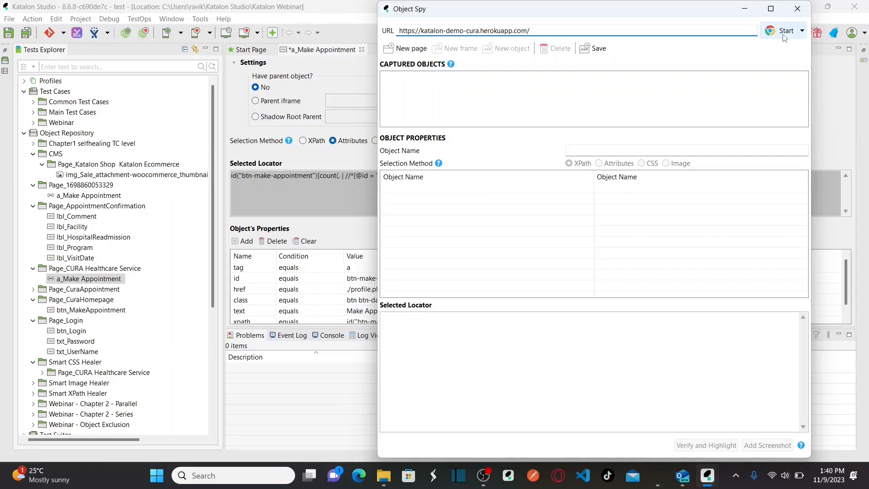
Step: Start a Chrome spy session on the CURA Healthcare site and capture the Make Appointment button as an object
{"action": "left_click", "coordinate": [785, 36]}
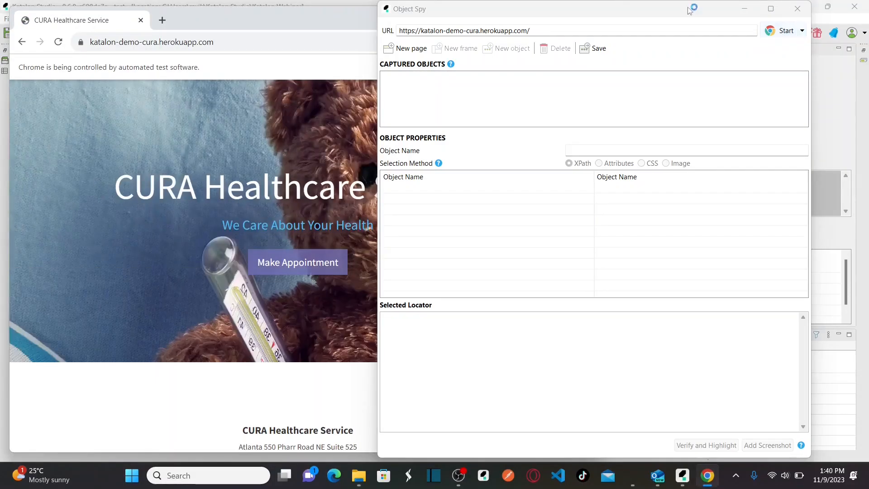
{"action": "left_click_drag", "start_coordinate": [639, 10], "coordinate": [683, 14]}
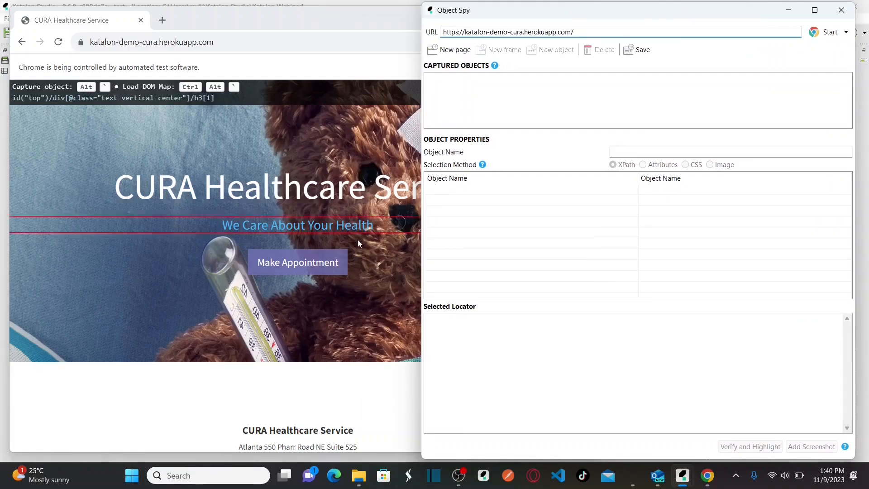
{"action": "right_click", "coordinate": [302, 272]}
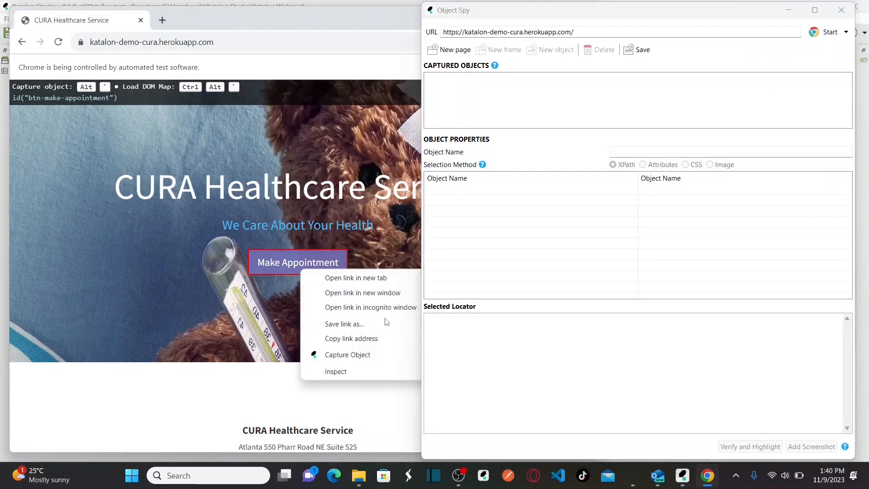
{"action": "left_click", "coordinate": [361, 354]}
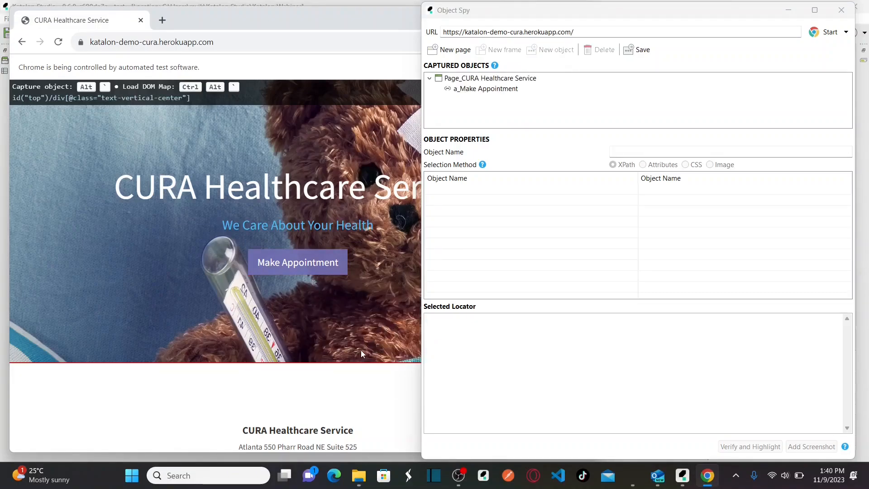
Step: Set the selection method of the captured a_Make Appointment object to Attributes and examine its generated locator
{"action": "left_click", "coordinate": [482, 92]}
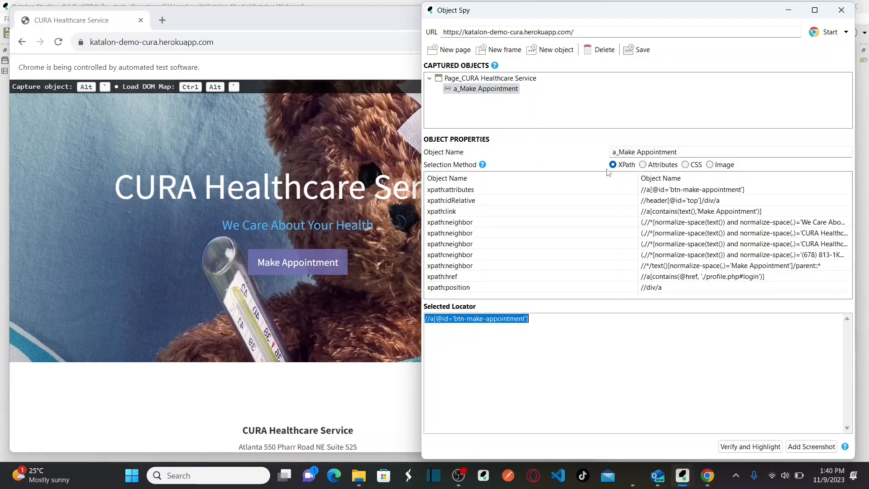
{"action": "left_click", "coordinate": [643, 165]}
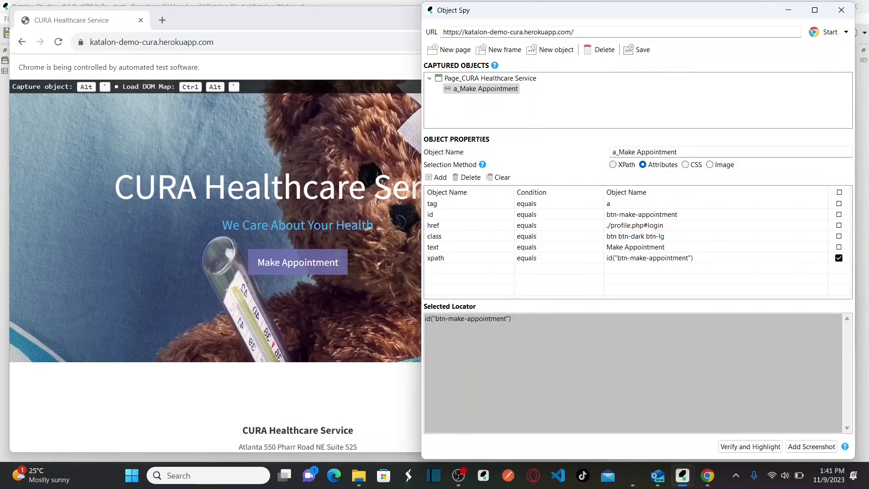
{"action": "left_click_drag", "start_coordinate": [533, 317], "coordinate": [421, 318]}
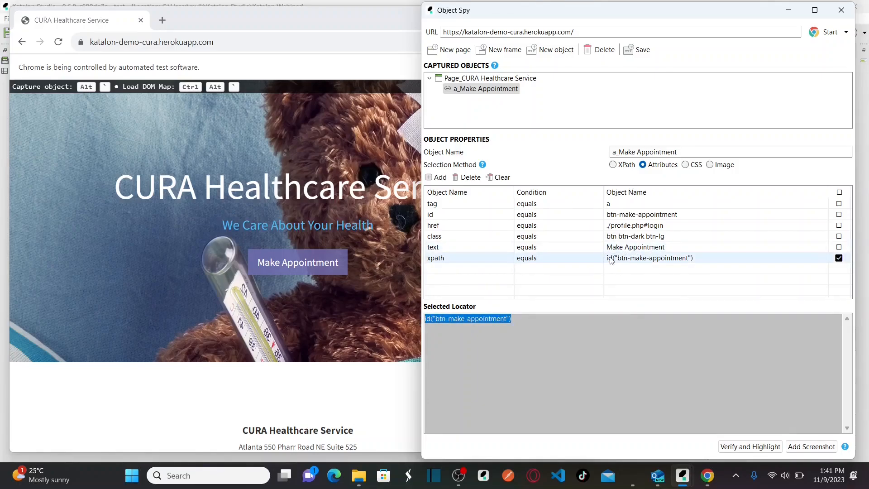
{"action": "left_click", "coordinate": [541, 336]}
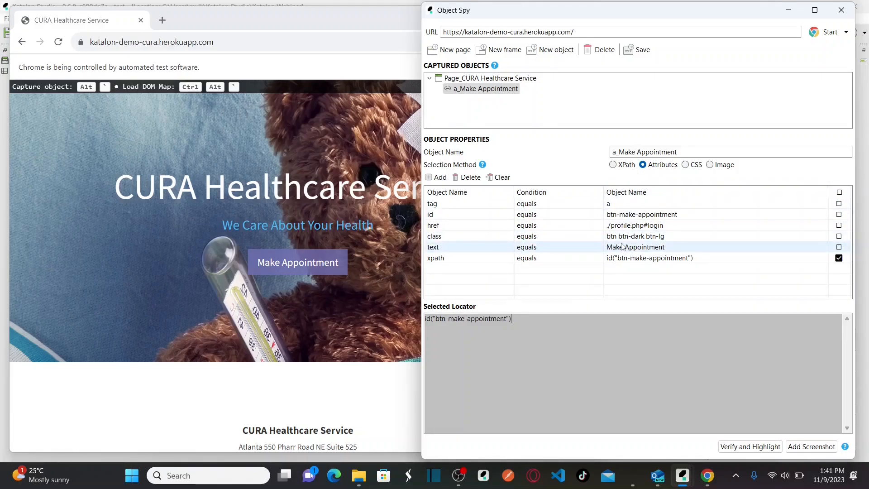
Step: Exclude the xpath property, try id on its own, then base the locator on class only and verify it on the page
{"action": "left_click", "coordinate": [838, 258]}
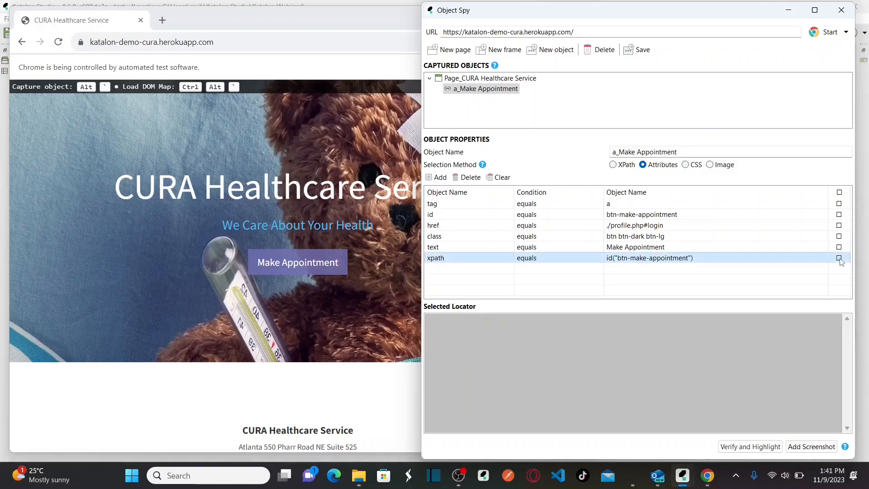
{"action": "left_click", "coordinate": [839, 214]}
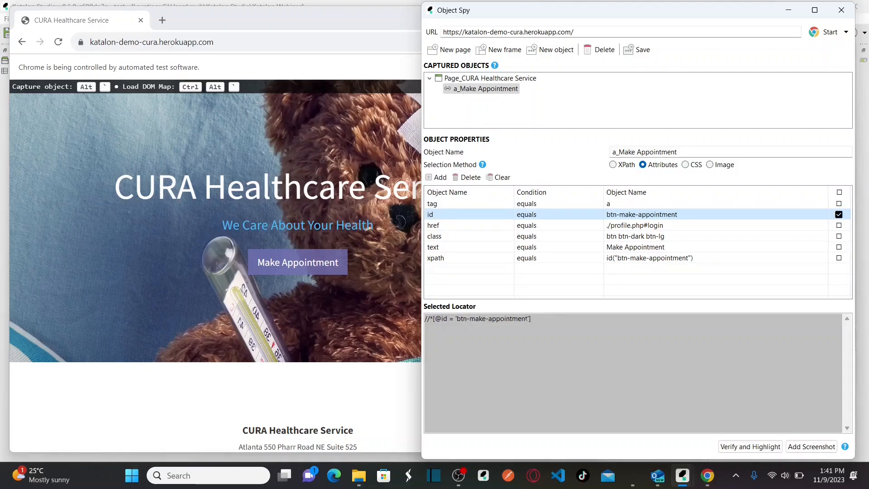
{"action": "left_click", "coordinate": [839, 214]}
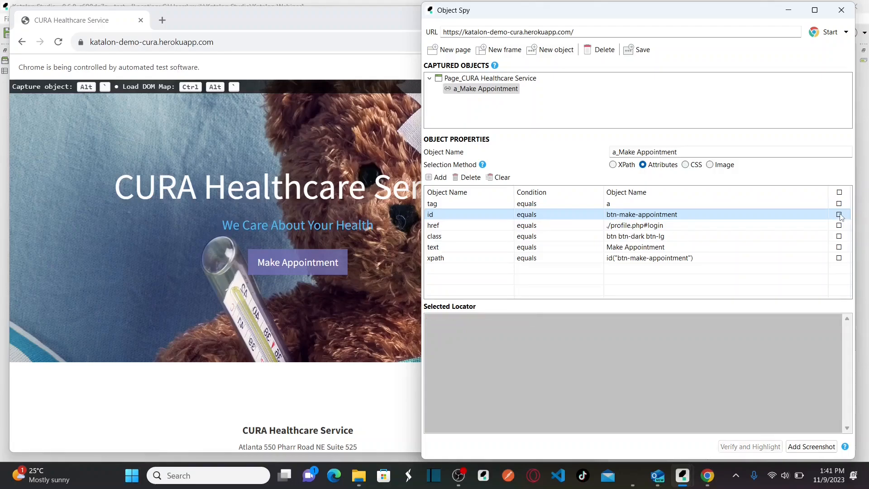
{"action": "left_click", "coordinate": [839, 236]}
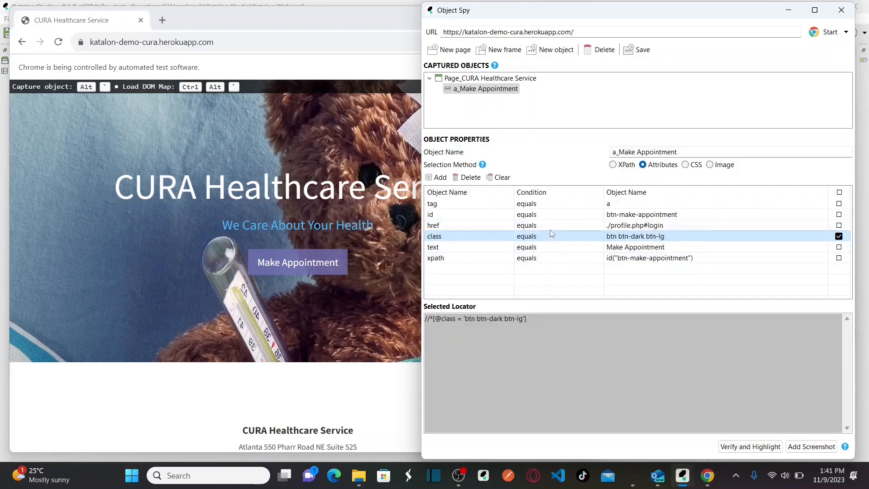
{"action": "left_click", "coordinate": [726, 447]}
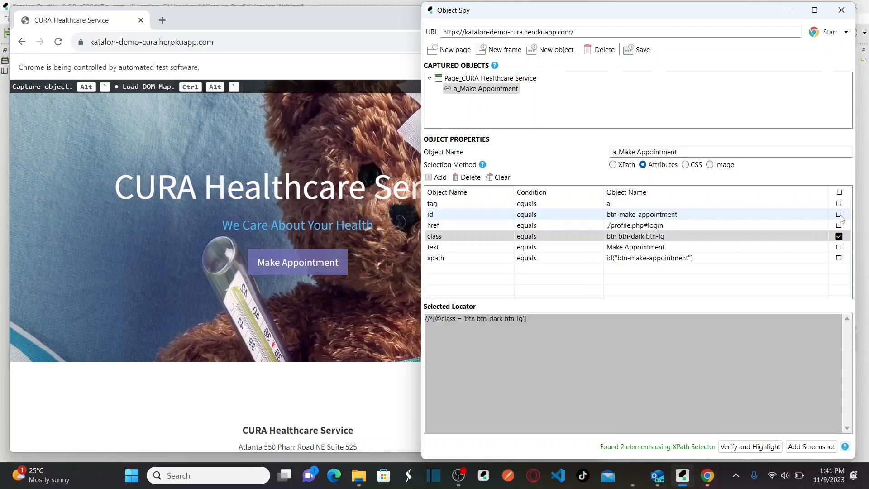
Step: Replace class with id as the only property in the locator and verify the match on the page
{"action": "left_click", "coordinate": [839, 236]}
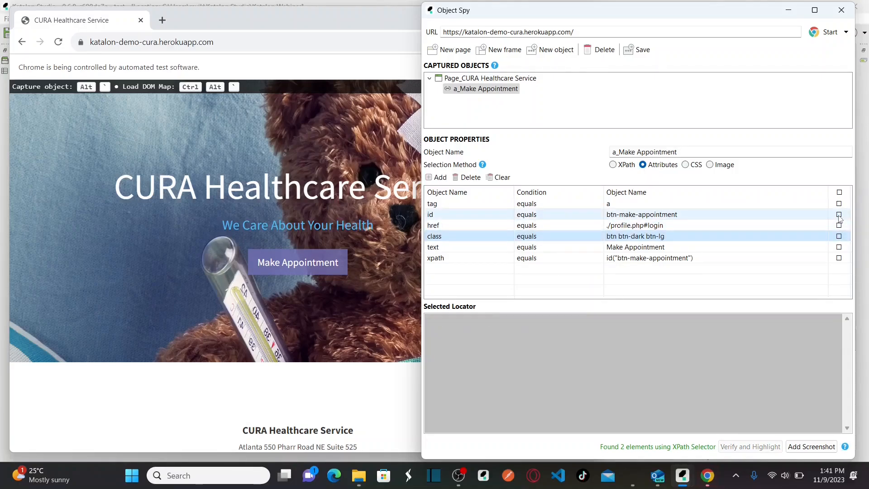
{"action": "left_click", "coordinate": [838, 214]}
{"action": "left_click", "coordinate": [751, 446]}
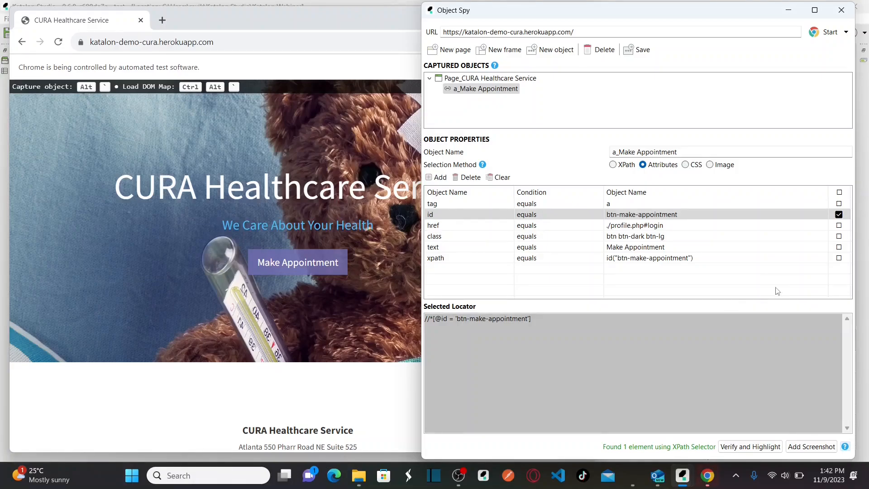
Step: Add the class and text properties to the id-based locator, verifying the combined locator on the page
{"action": "left_click", "coordinate": [839, 237]}
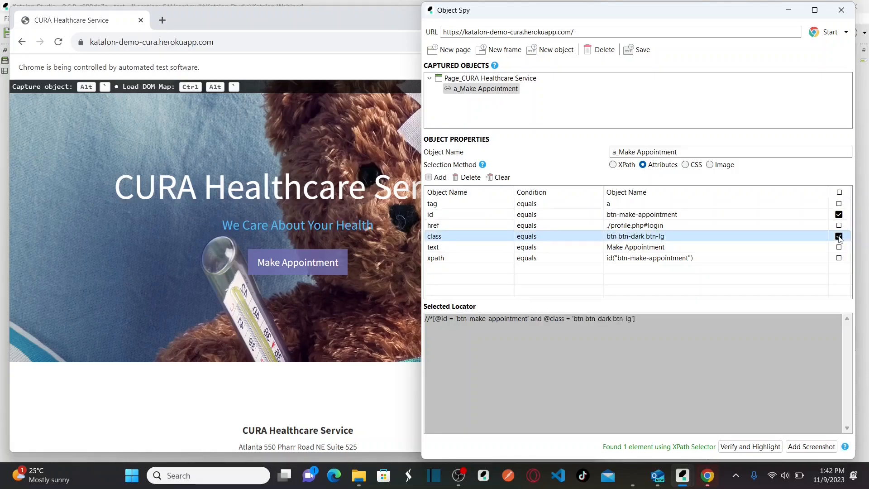
{"action": "left_click_drag", "start_coordinate": [635, 319], "coordinate": [425, 304]}
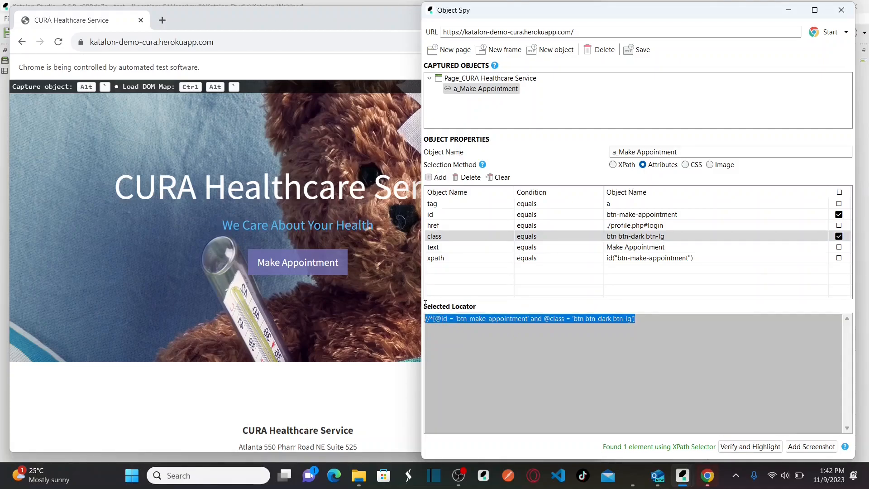
{"action": "left_click", "coordinate": [450, 319]}
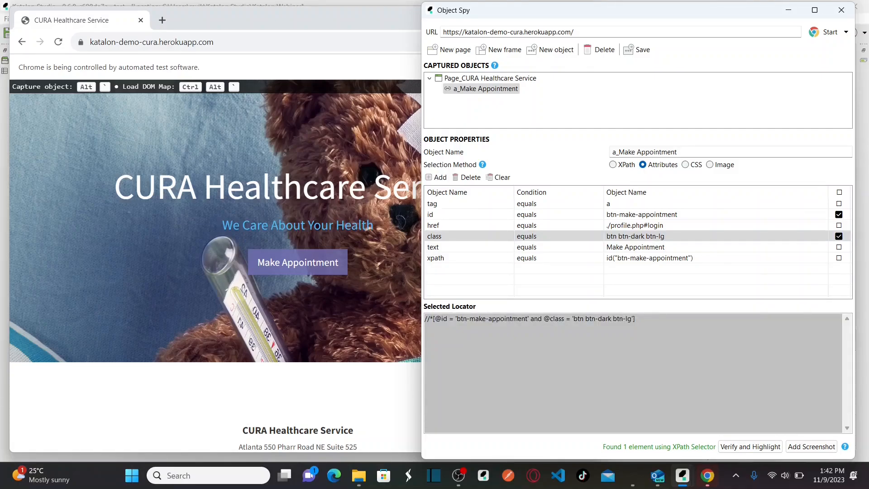
{"action": "left_click", "coordinate": [736, 448]}
{"action": "left_click", "coordinate": [839, 246]}
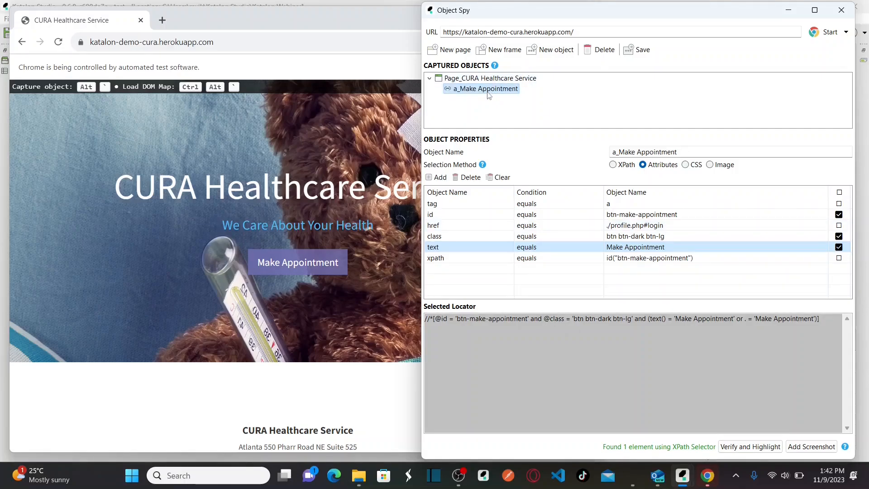
{"action": "left_click", "coordinate": [749, 448]}
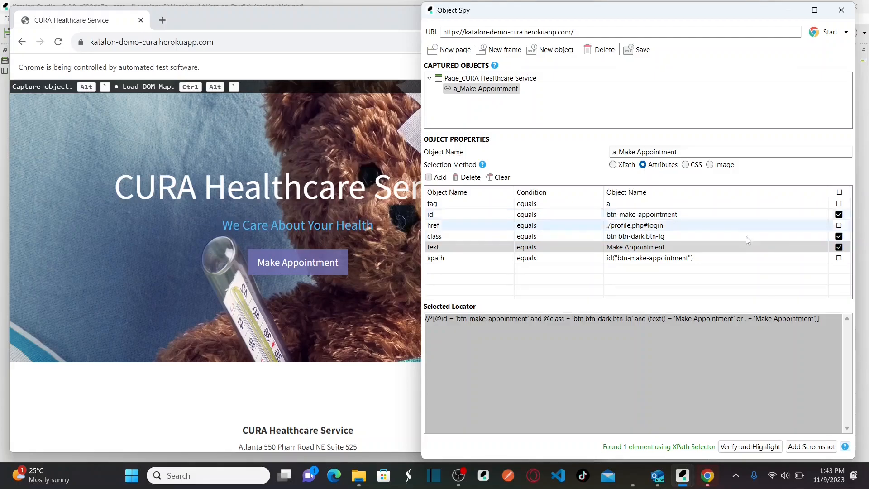
Step: Save the captured object to the root of the Object Repository, merging changes into existing objects, and close Object Spy
{"action": "left_click", "coordinate": [644, 51]}
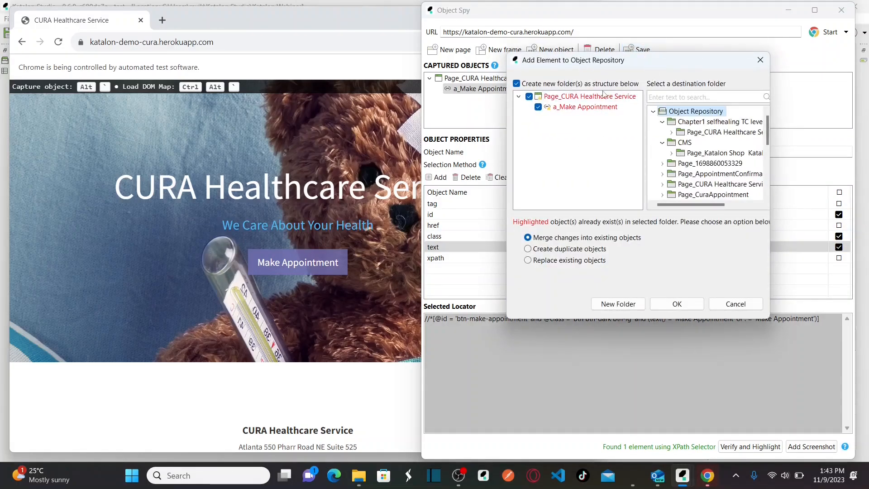
{"action": "left_click", "coordinate": [677, 304]}
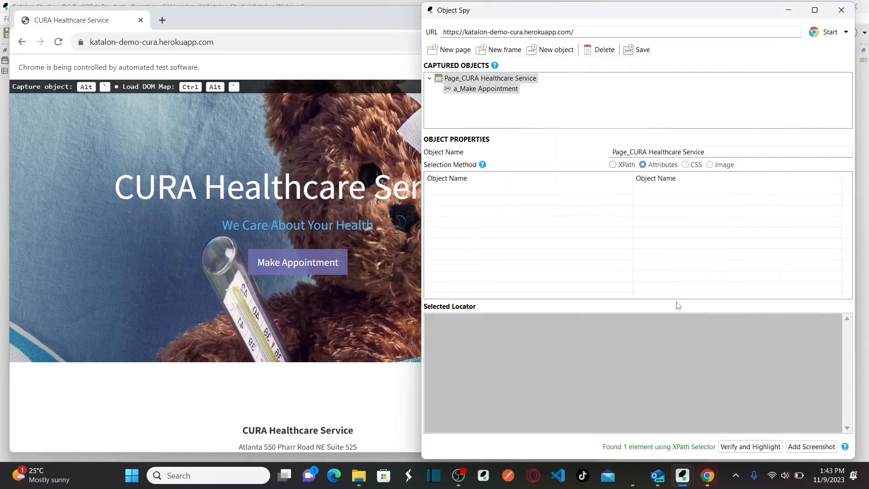
{"action": "left_click", "coordinate": [841, 10]}
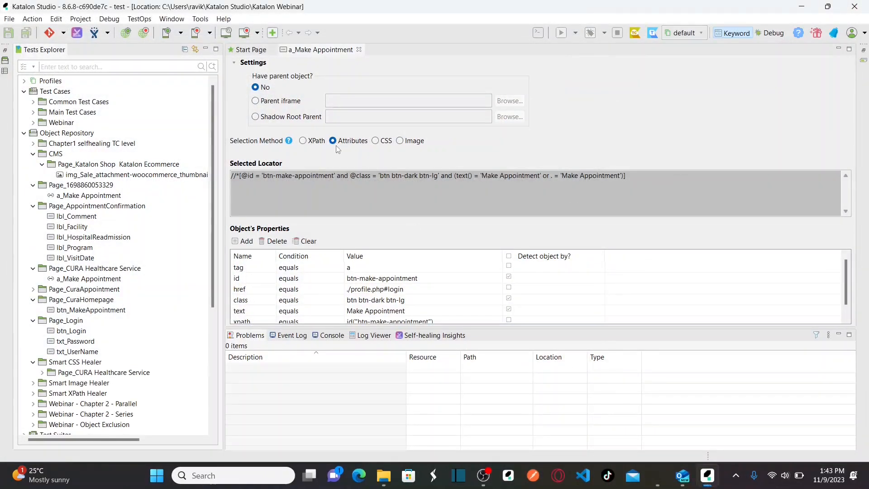
{"action": "double_click", "coordinate": [104, 197]}
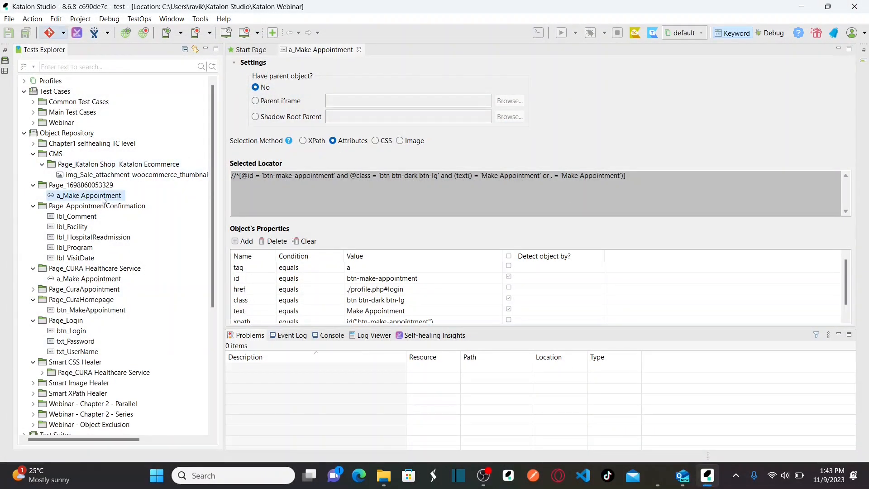
{"action": "left_click", "coordinate": [359, 49]}
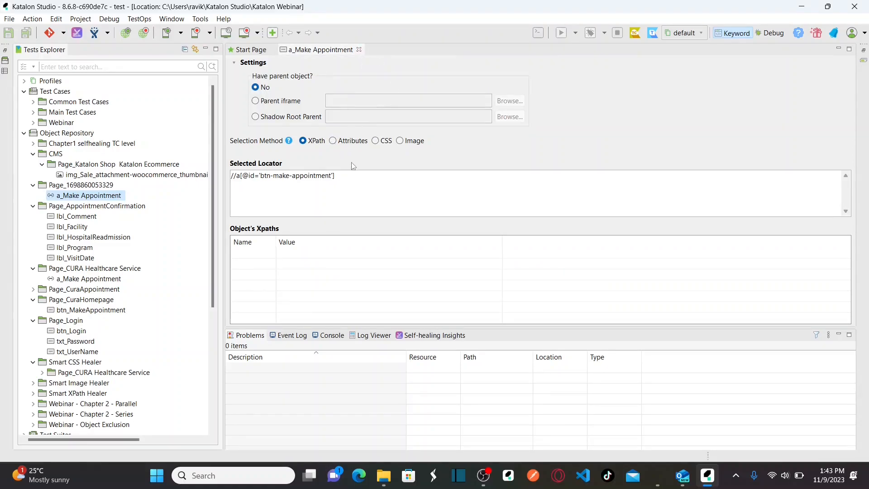
{"action": "left_click", "coordinate": [333, 141]}
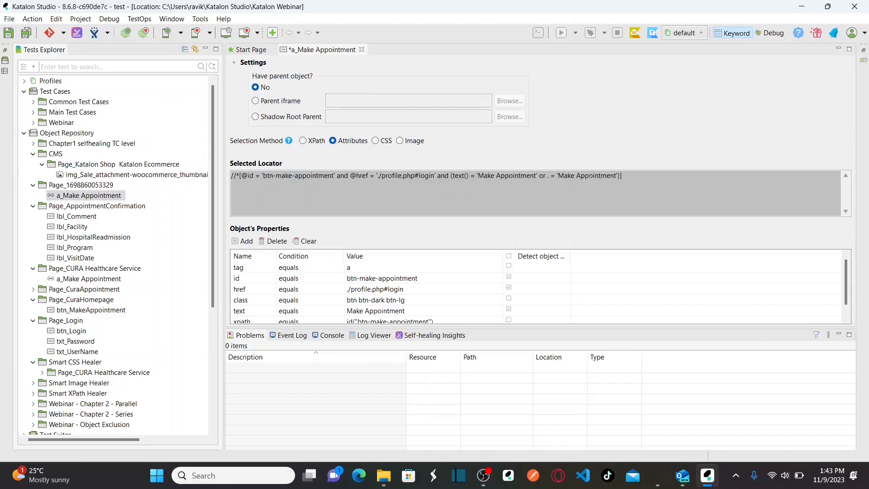
{"action": "left_click_drag", "start_coordinate": [623, 176], "coordinate": [233, 176]}
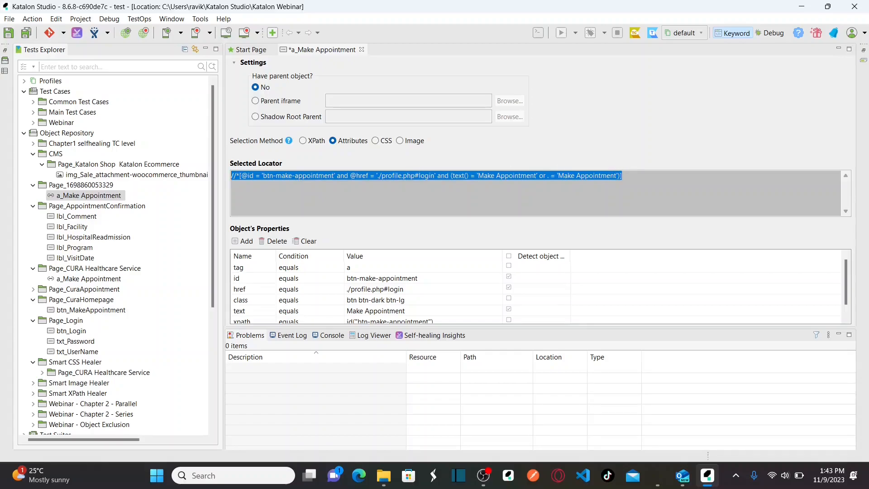
Step: Switch to the PowerPoint slide show and advance to the slide on identifying objects with CSS Selector using Object Spy
{"action": "left_click", "coordinate": [647, 177]}
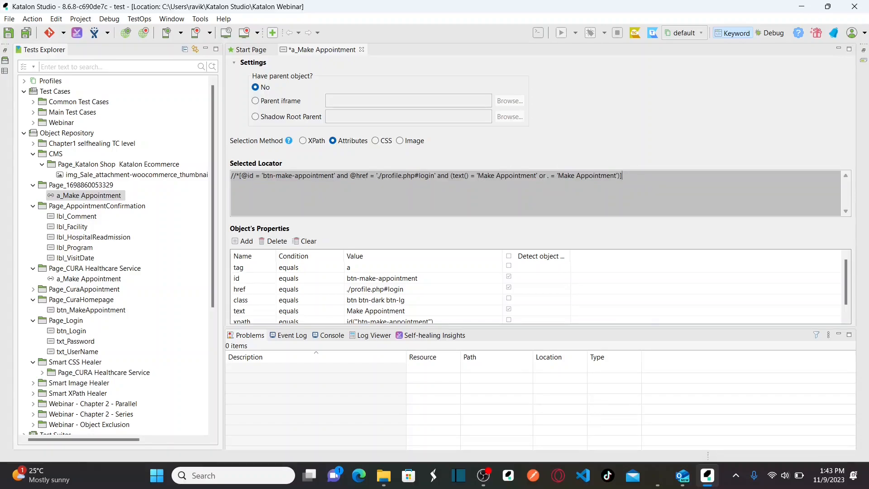
{"action": "left_click", "coordinate": [105, 196]}
{"action": "mouse_move", "coordinate": [658, 475]}
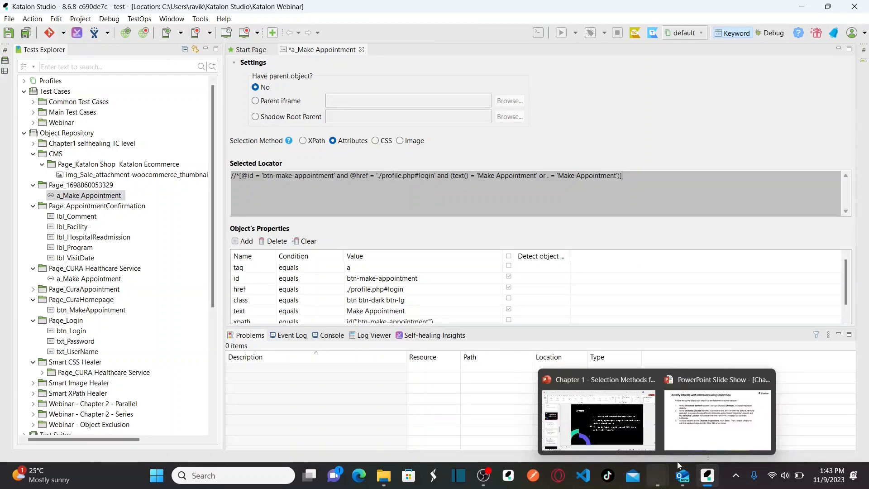
{"action": "left_click", "coordinate": [706, 423]}
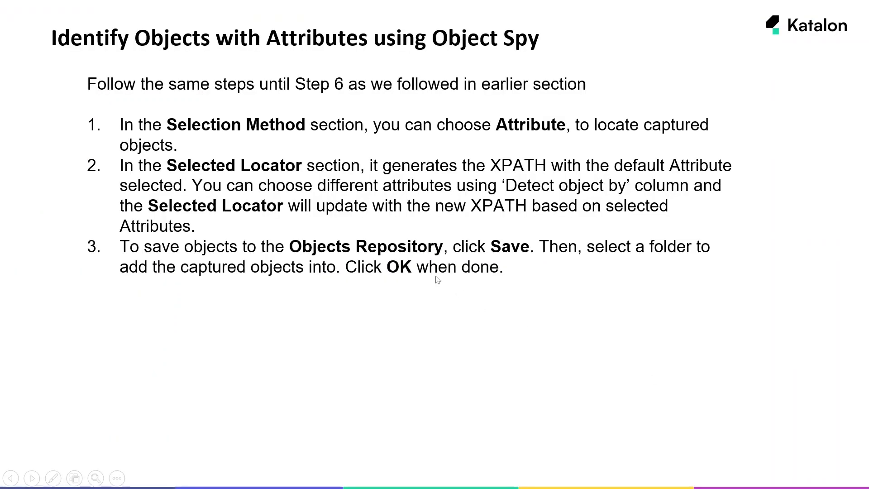
{"action": "key", "text": "Right"}
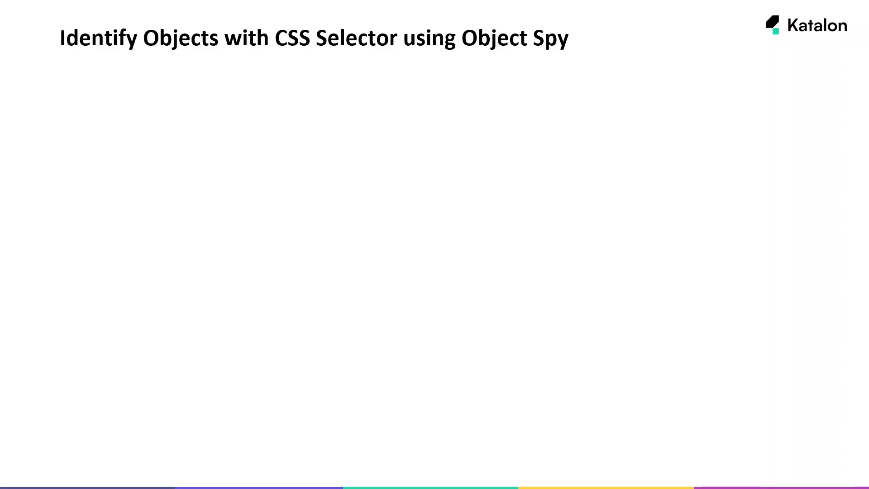
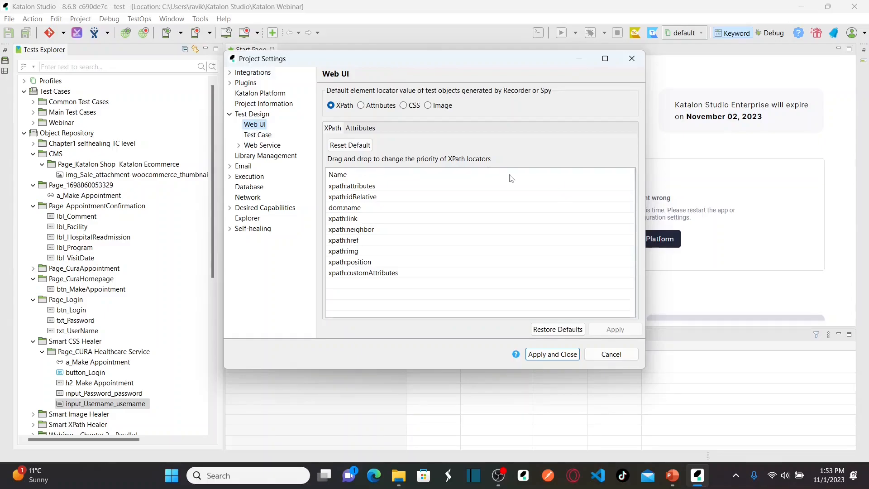
Step: Move xpath:customAttributes to the highest priority among the XPath locators in Katalon Studio's Web UI project settings
{"action": "key", "text": "alt+Tab"}
{"action": "left_click", "coordinate": [393, 329]}
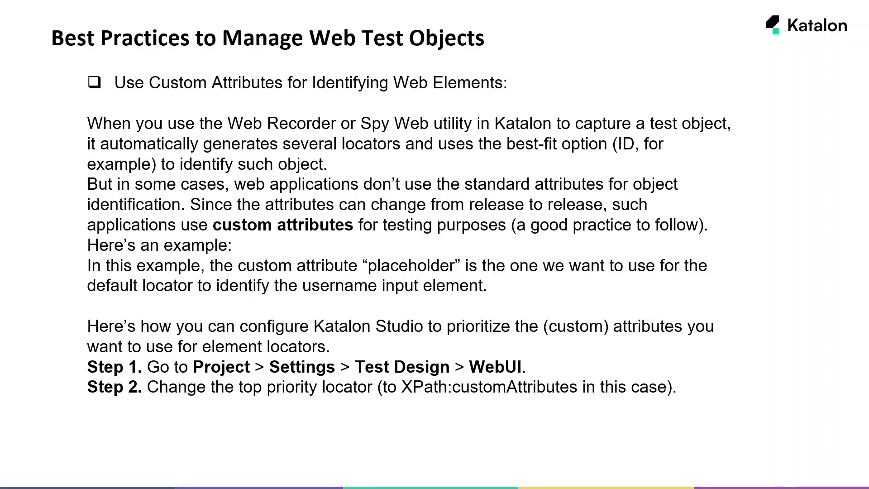
{"action": "key", "text": "alt+Tab"}
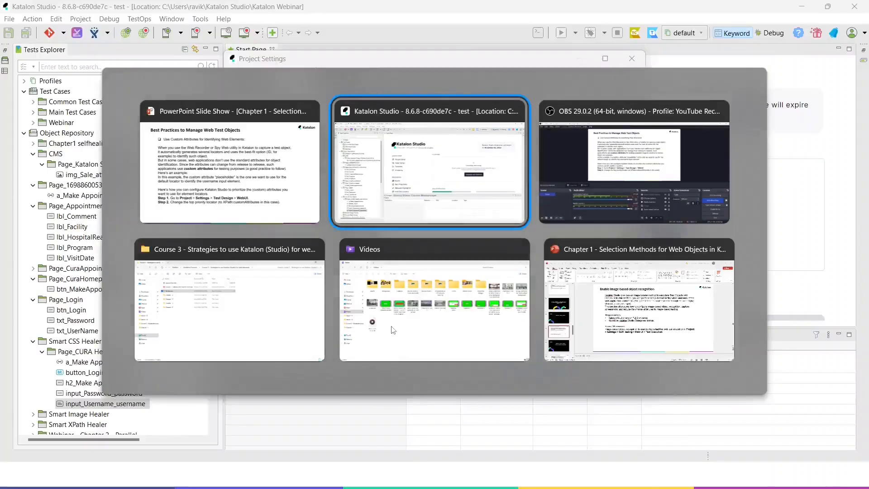
{"action": "left_click", "coordinate": [385, 273]}
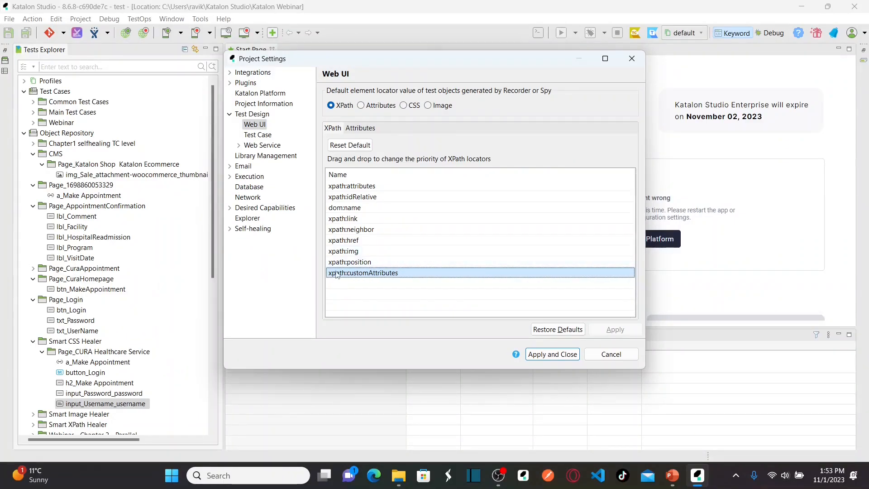
{"action": "left_click_drag", "start_coordinate": [336, 275], "coordinate": [345, 188]}
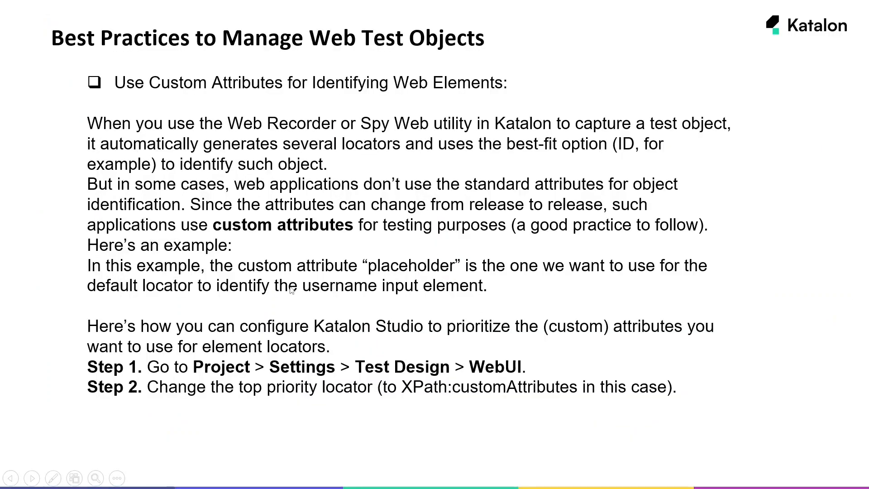
Step: Advance the slide to Step 3, and in Katalon Studio add placeholder as an attribute used for locating objects
{"action": "left_click", "coordinate": [290, 287]}
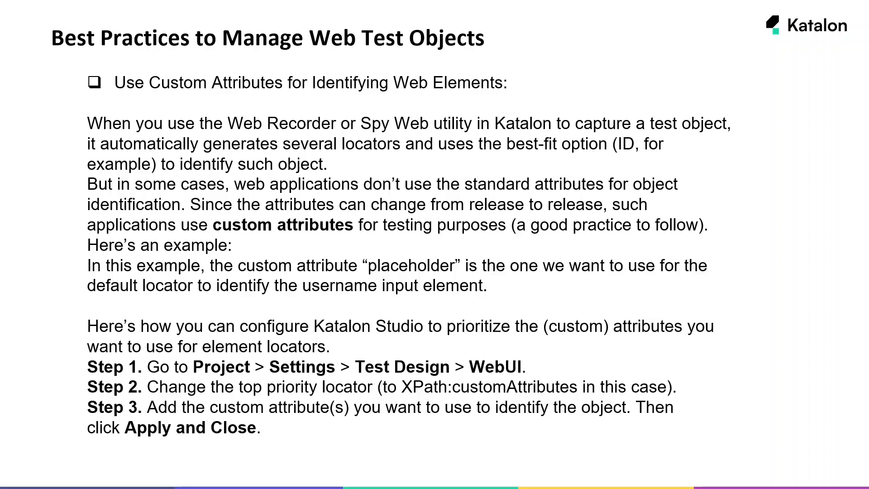
{"action": "key", "text": "alt+Tab"}
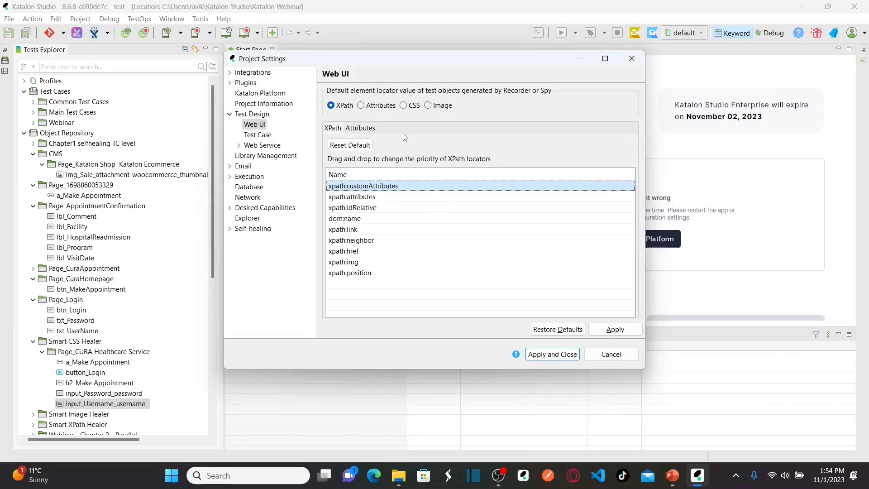
{"action": "left_click", "coordinate": [362, 129]}
{"action": "left_click", "coordinate": [404, 174]}
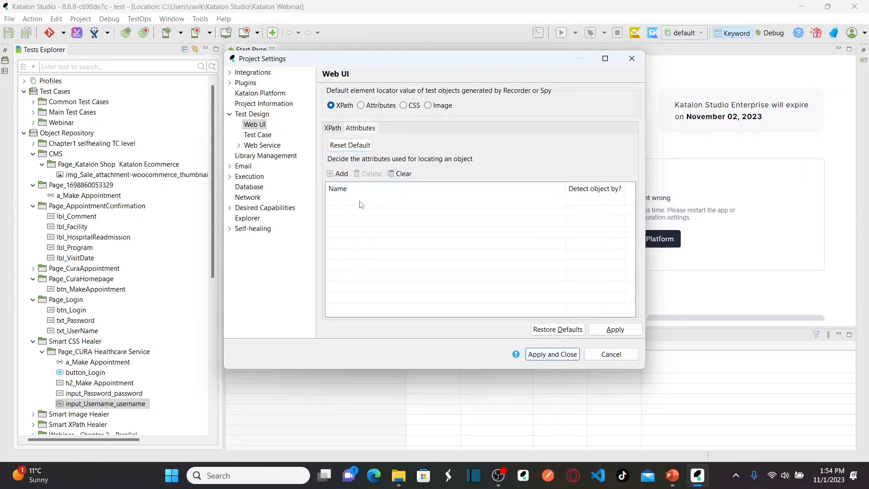
{"action": "left_click", "coordinate": [342, 174]}
{"action": "key", "text": "ctrl+v"}
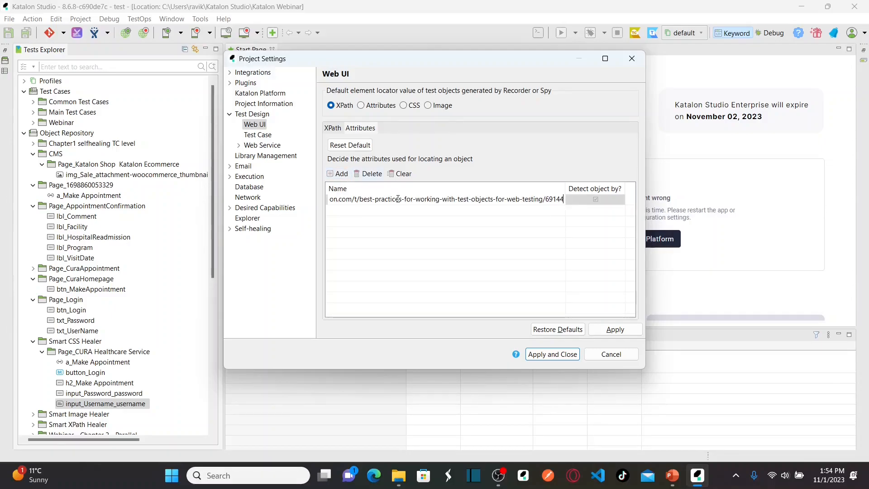
{"action": "key", "text": "ctrl+a"}
{"action": "type", "text": "pla"}
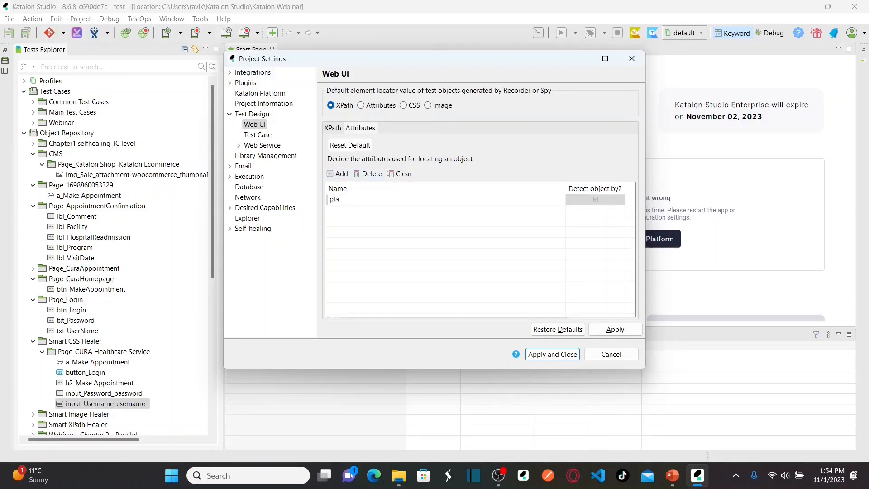
{"action": "type", "text": "ceholder"}
Step: Launch Google Chrome with an existing profile and open the CURA Healthcare Service site at katalon-demo-cura.herokuapp.com
{"action": "left_click", "coordinate": [178, 482]}
{"action": "type", "text": "chrom"}
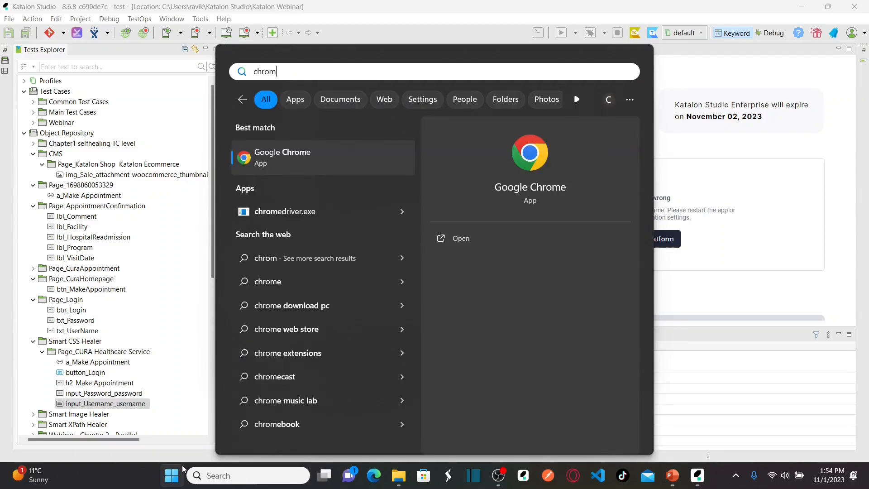
{"action": "key", "text": "Return"}
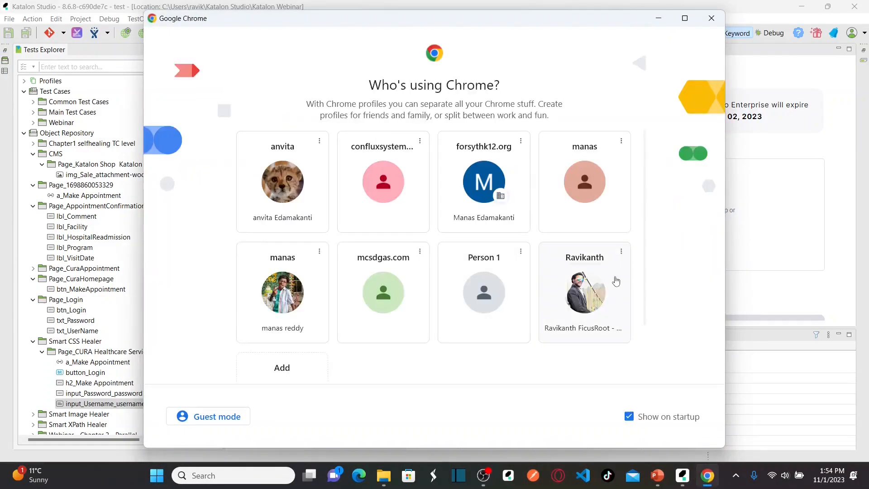
{"action": "left_click", "coordinate": [616, 281]}
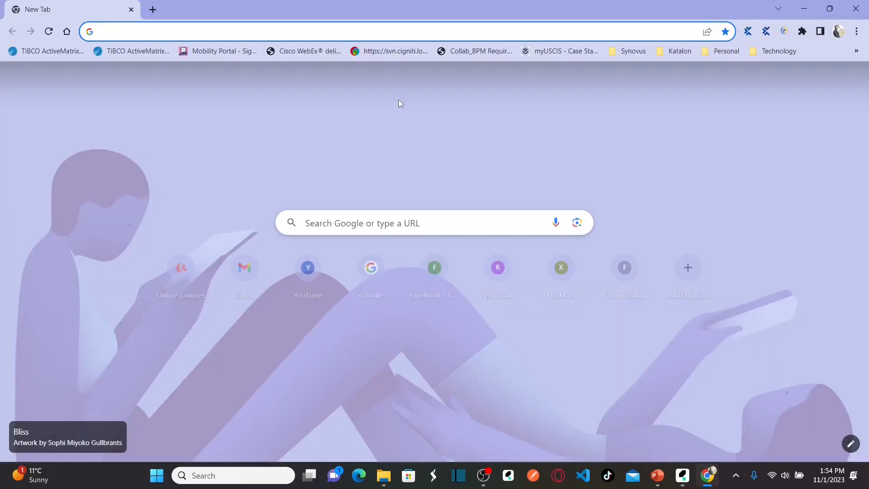
{"action": "type", "text": "cu"}
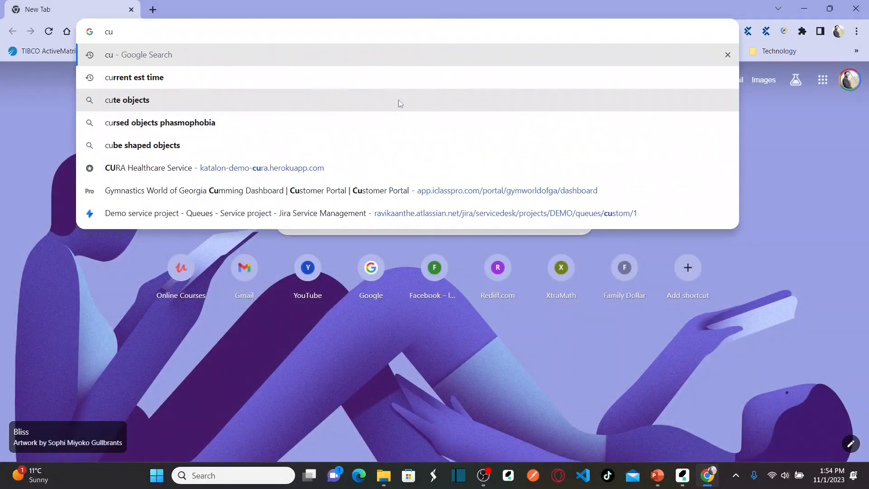
{"action": "type", "text": "ra.herokuapp.com"}
{"action": "key", "text": "Return"}
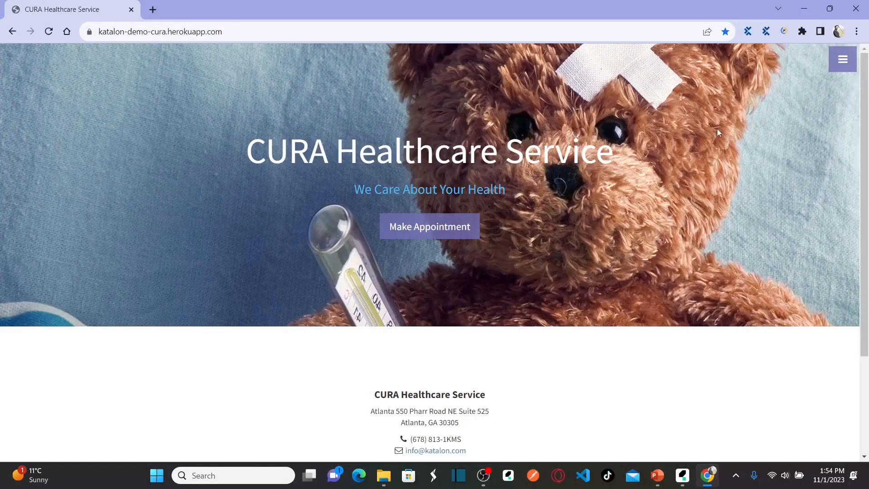
Step: Open the CURA site's Login page and inspect the HTML of the Username field
{"action": "left_click", "coordinate": [842, 58]}
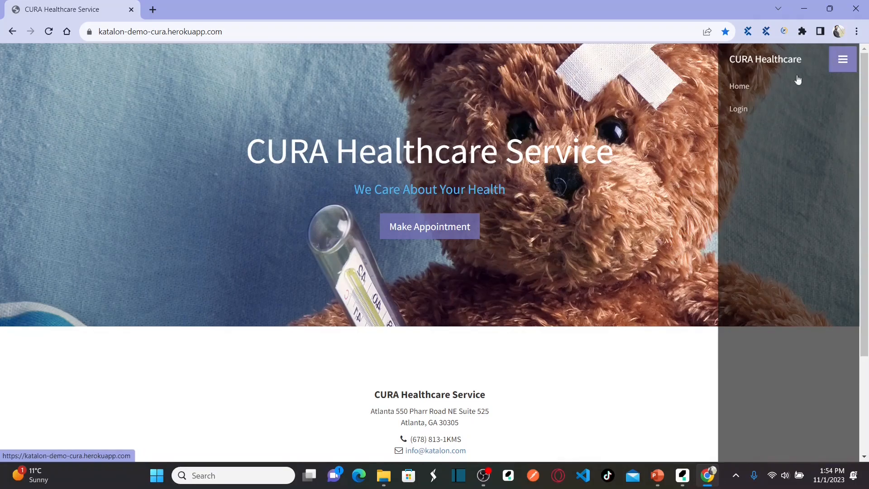
{"action": "left_click", "coordinate": [740, 110]}
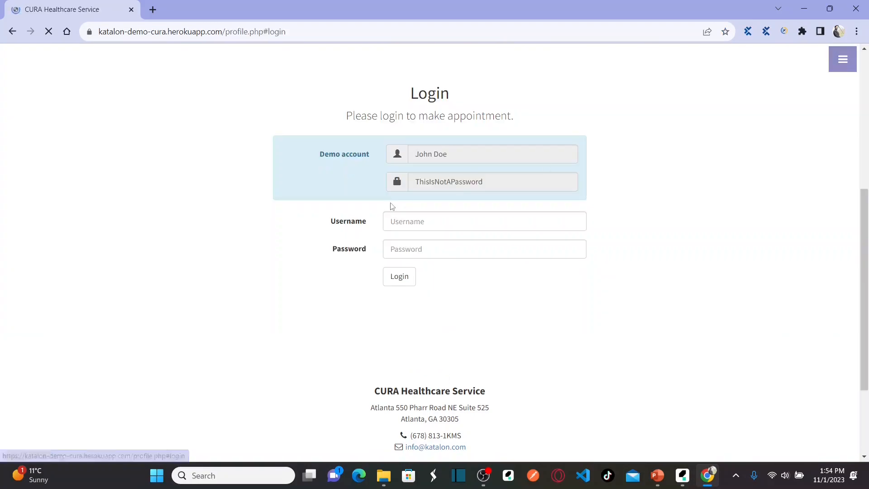
{"action": "right_click", "coordinate": [414, 223]}
{"action": "left_click", "coordinate": [436, 387]}
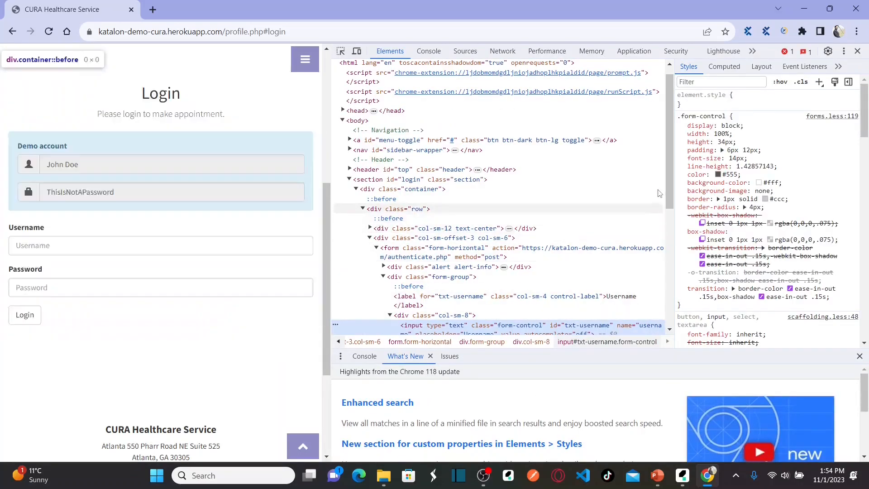
{"action": "left_click_drag", "start_coordinate": [669, 177], "coordinate": [669, 202]}
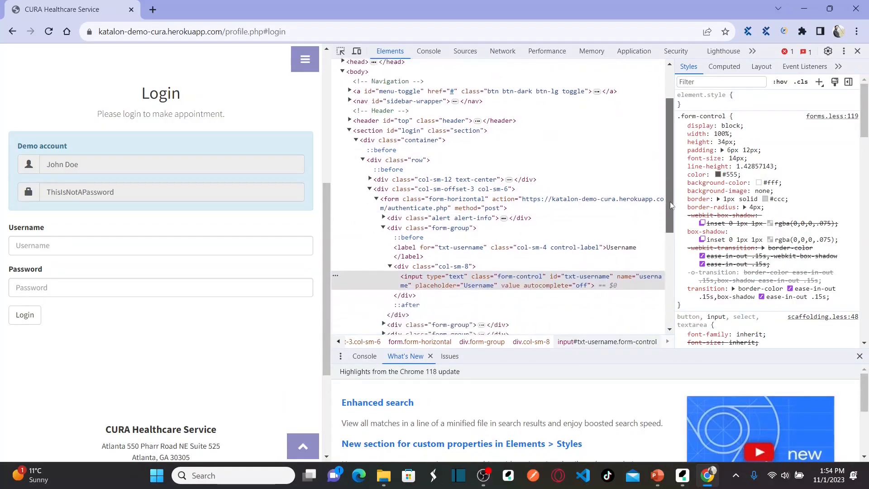
Step: Highlight the placeholder and id attribute values in the Username input's HTML
{"action": "double_click", "coordinate": [476, 275]}
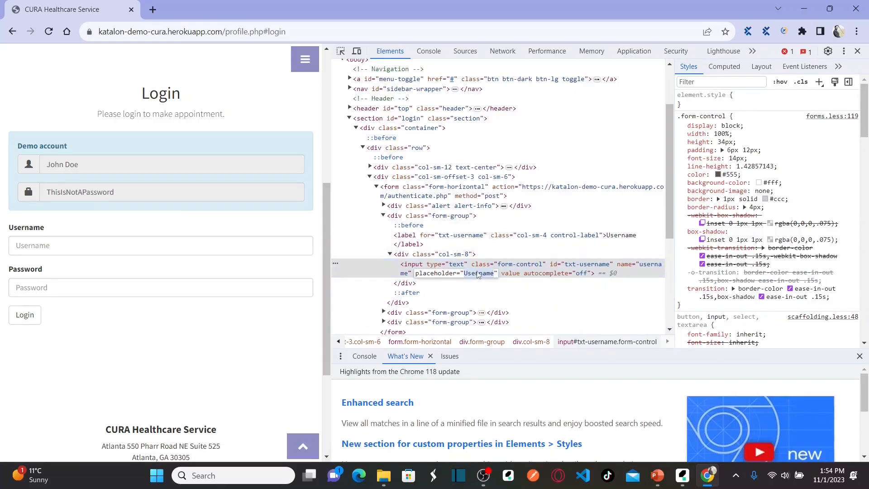
{"action": "left_click", "coordinate": [513, 267]}
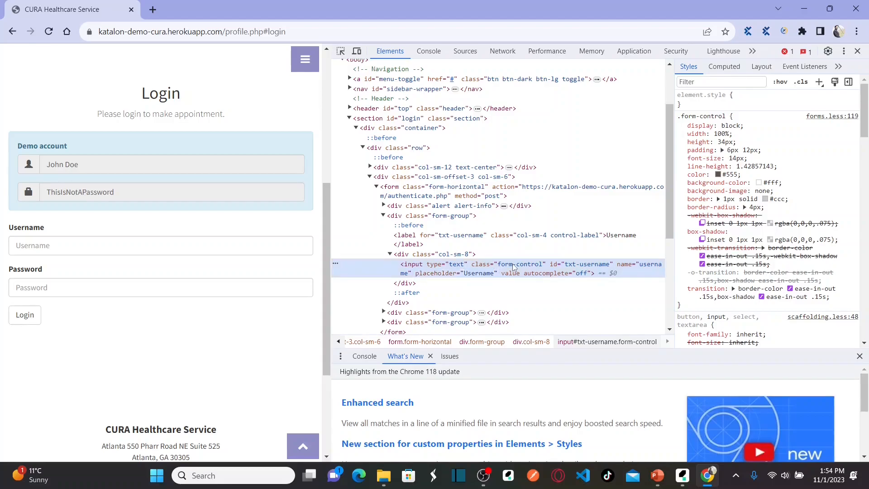
{"action": "double_click", "coordinate": [588, 266]}
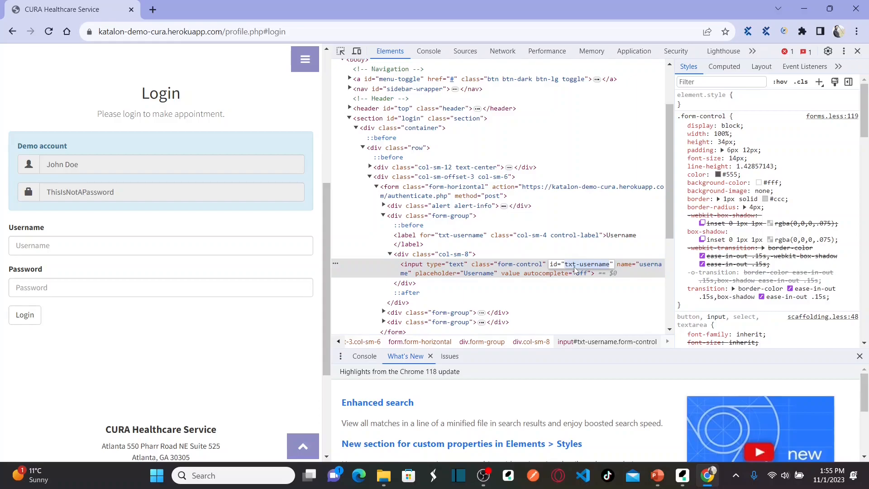
Step: Return to Katalon Studio, review the placeholder attribute and XPath locator priority, and apply the Web UI project settings
{"action": "key", "text": "alt+Tab"}
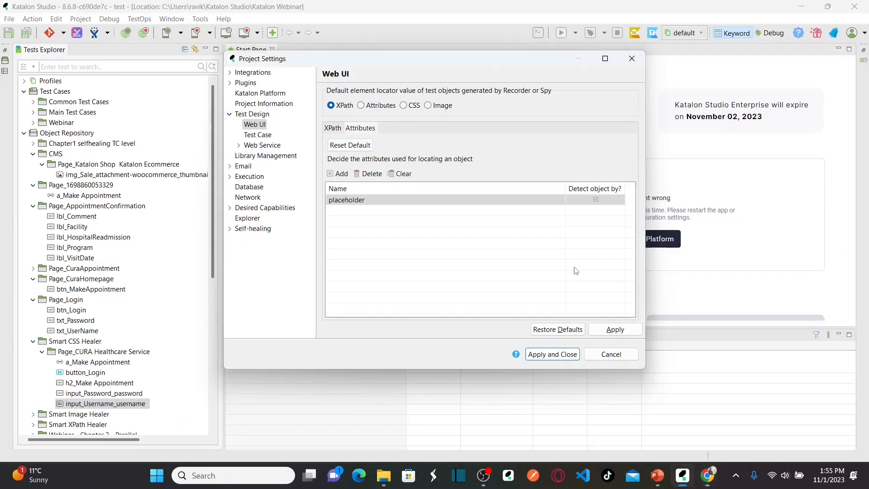
{"action": "left_click", "coordinate": [381, 202]}
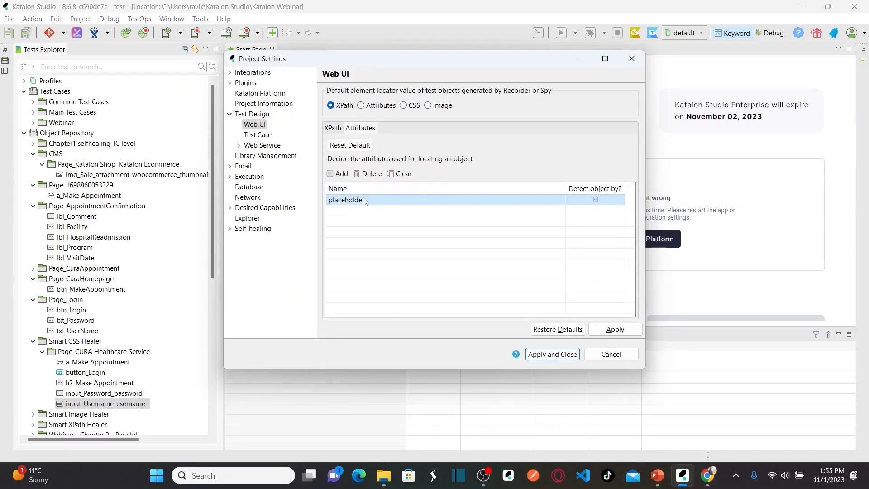
{"action": "left_click", "coordinate": [333, 128]}
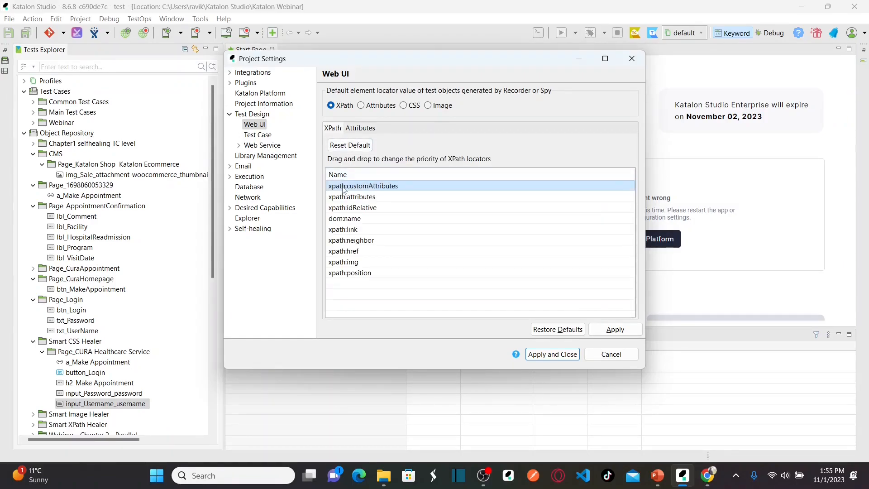
{"action": "left_click", "coordinate": [554, 357]}
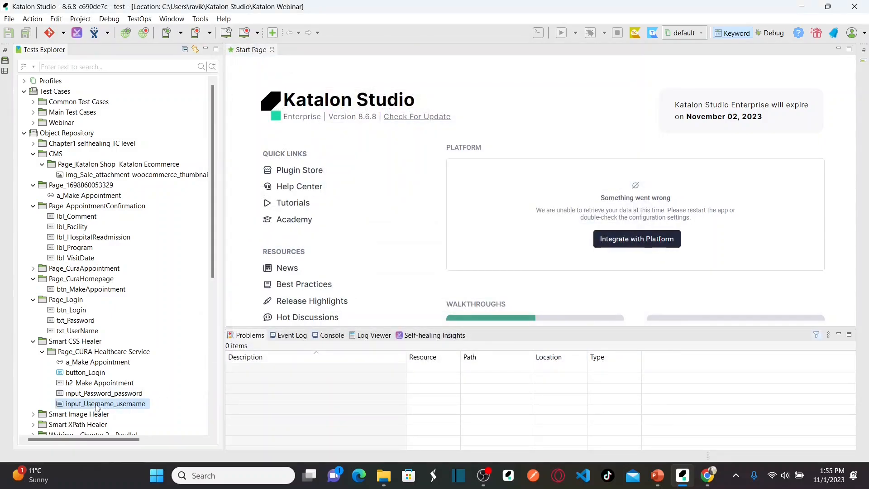
Step: Open input_Username_username under Smart CSS Healer, highlight its selected XPath locator and close the object
{"action": "double_click", "coordinate": [95, 404]}
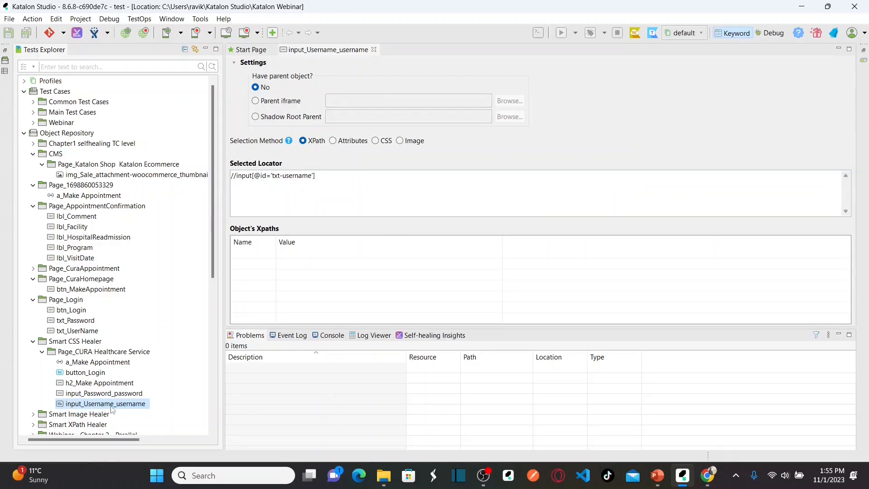
{"action": "left_click_drag", "start_coordinate": [330, 176], "coordinate": [232, 175]}
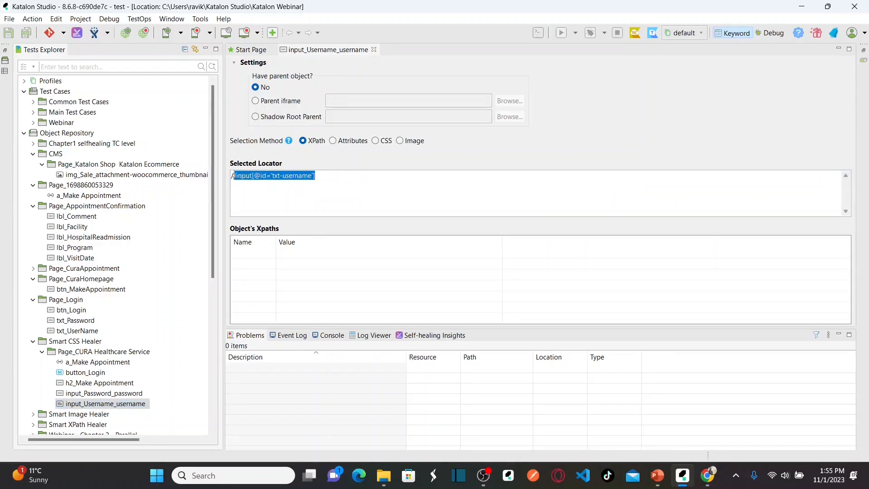
{"action": "left_click", "coordinate": [357, 180]}
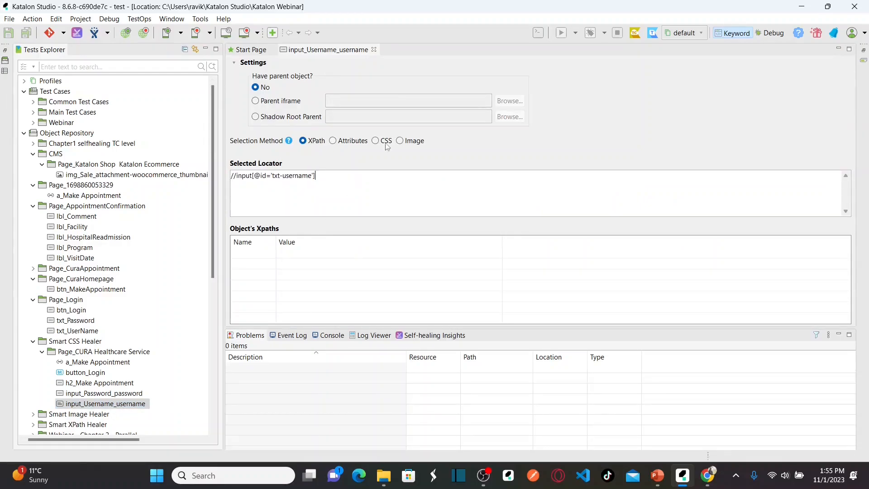
{"action": "left_click", "coordinate": [374, 50]}
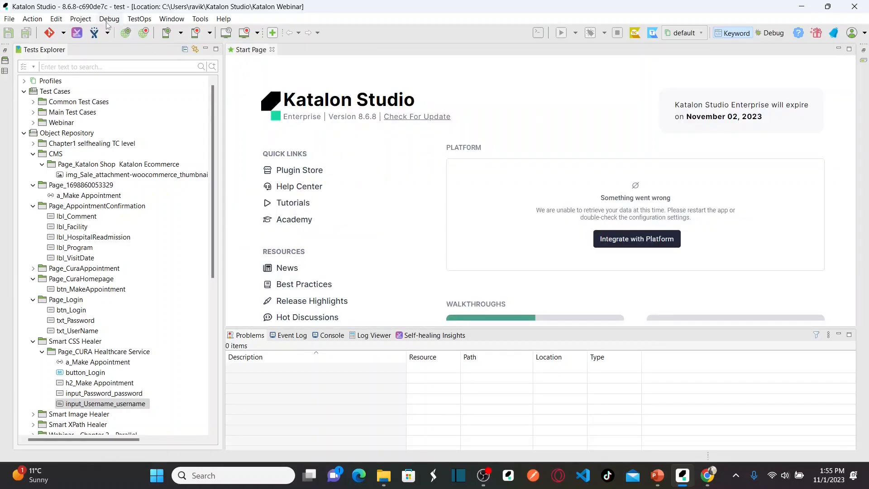
Step: Review the XPath locator priority and the custom attribute list in the Web UI test design settings, and apply and close the project settings
{"action": "left_click", "coordinate": [80, 18]}
{"action": "left_click", "coordinate": [96, 42]}
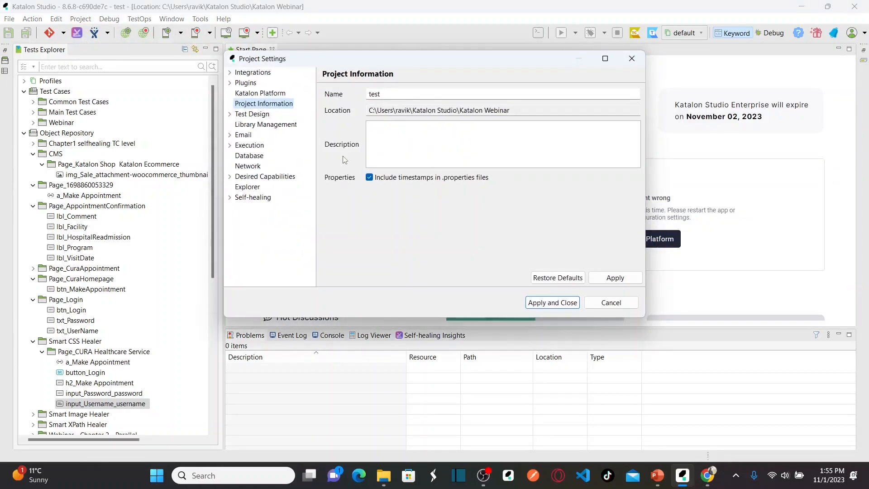
{"action": "left_click", "coordinate": [229, 114]}
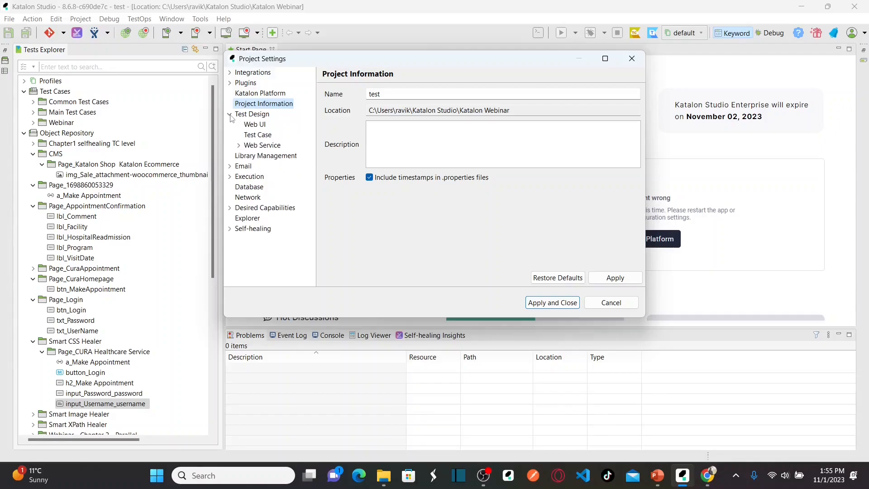
{"action": "left_click", "coordinate": [255, 124]}
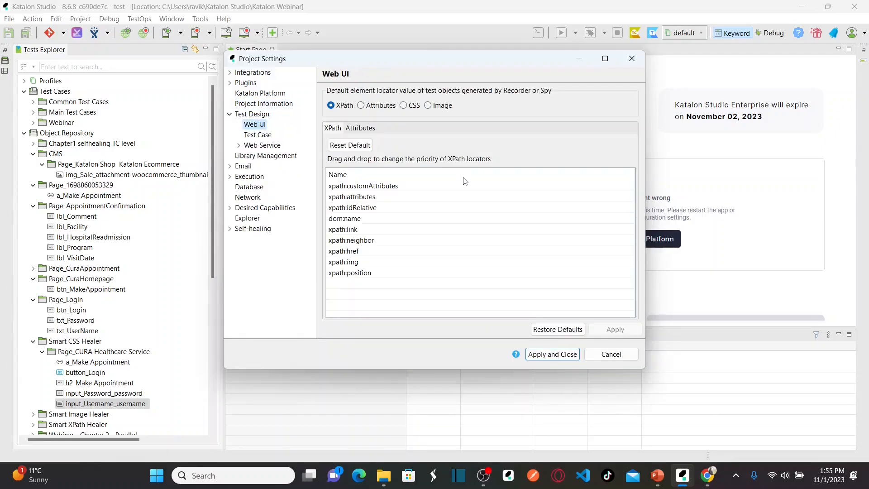
{"action": "left_click", "coordinate": [360, 128]}
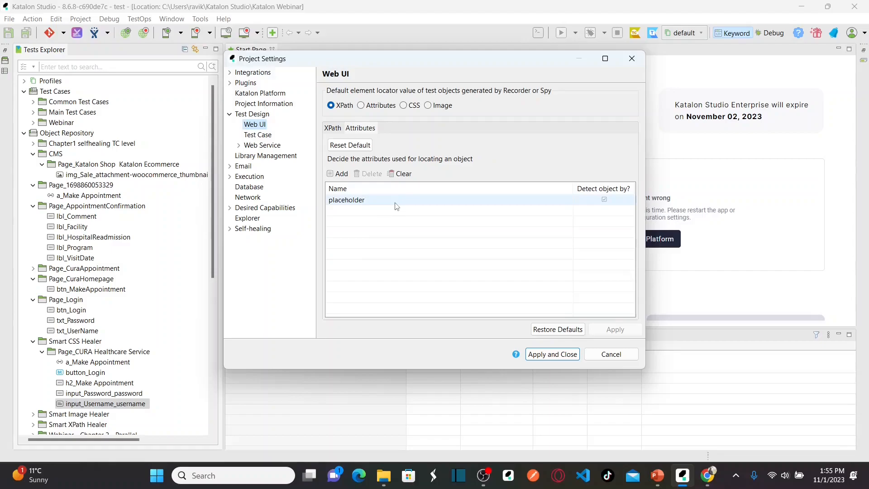
{"action": "left_click", "coordinate": [552, 354]}
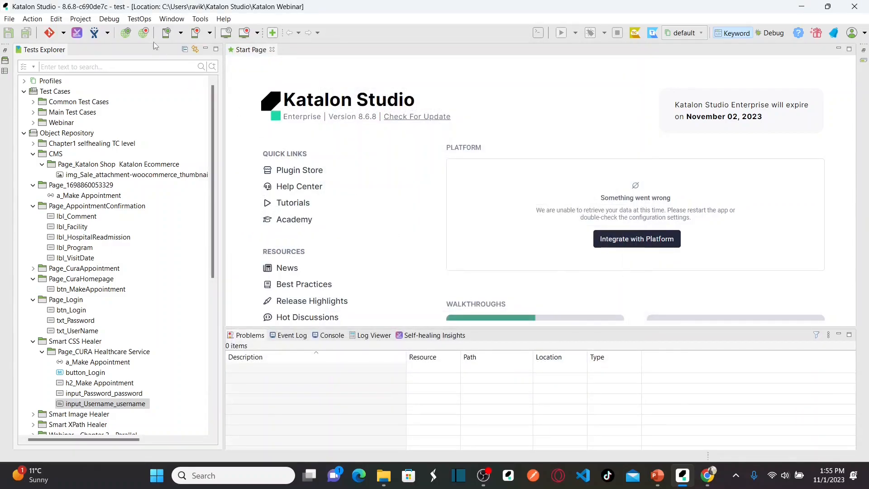
{"action": "left_click", "coordinate": [125, 33]}
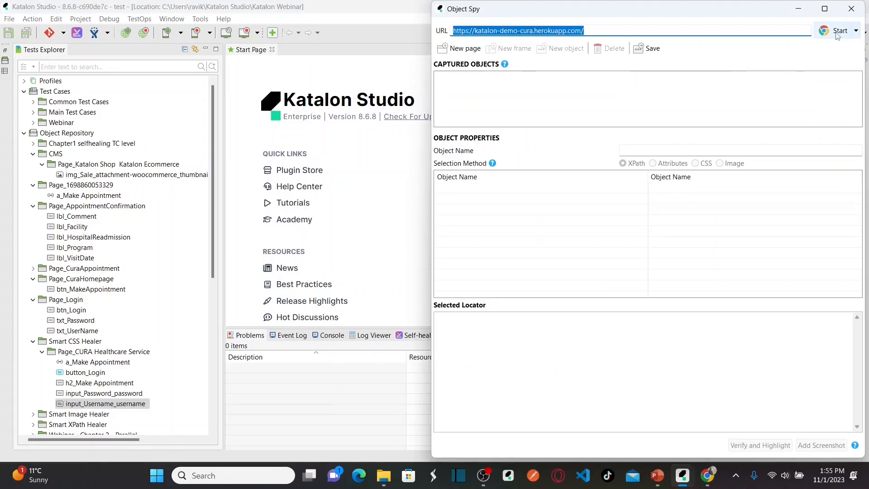
{"action": "left_click", "coordinate": [838, 30]}
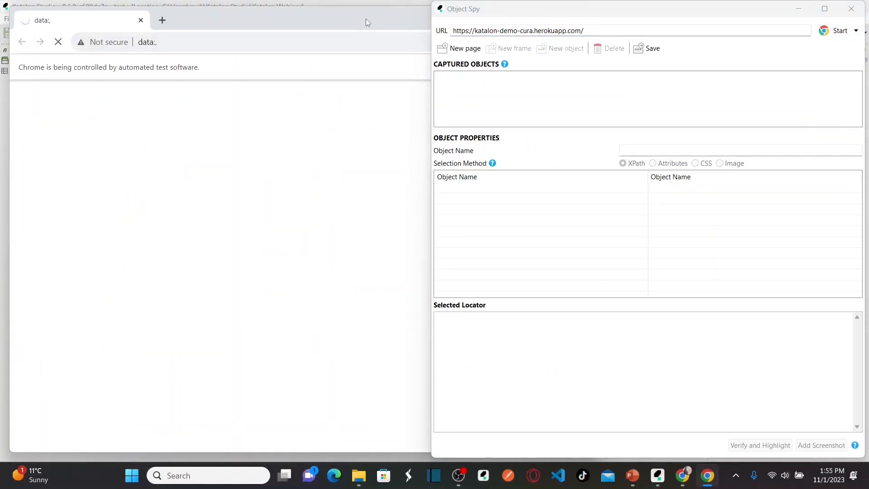
{"action": "left_click_drag", "start_coordinate": [365, 18], "coordinate": [240, 30]}
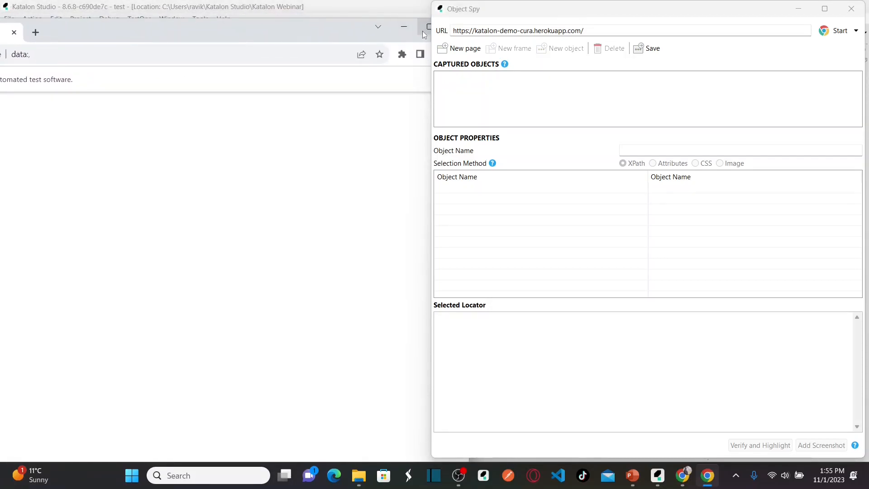
{"action": "left_click", "coordinate": [423, 29]}
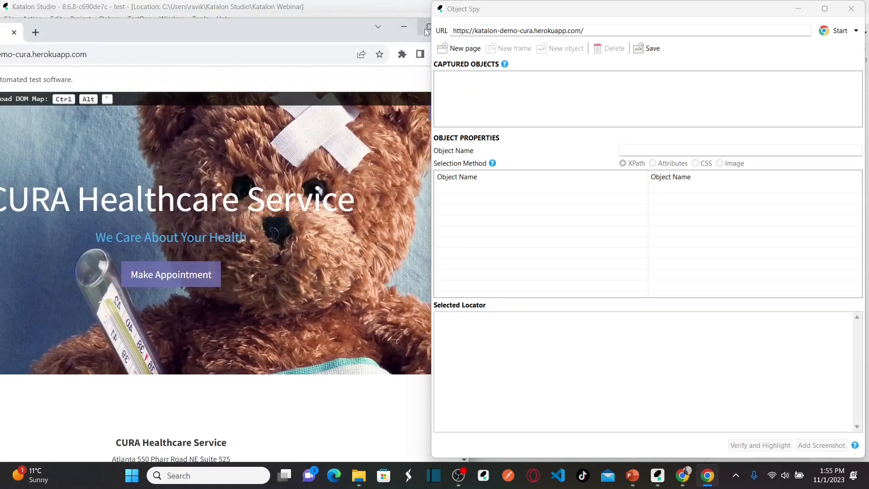
{"action": "mouse_move", "coordinate": [424, 28]}
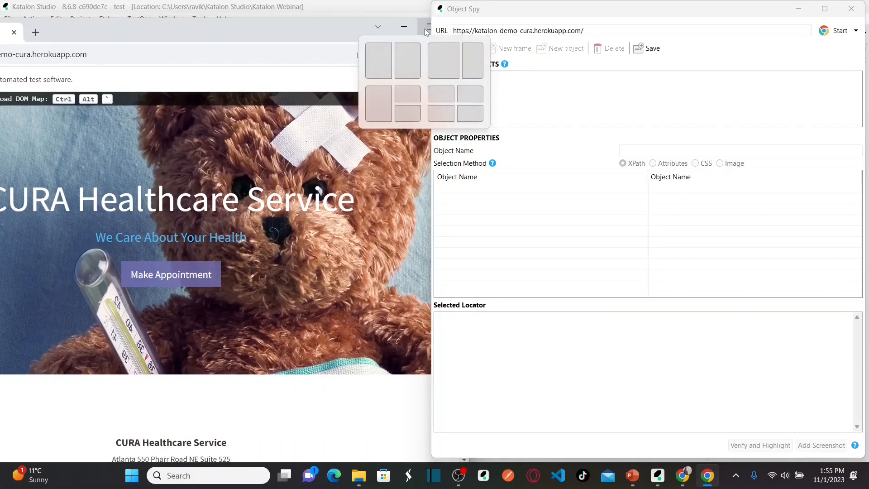
{"action": "left_click", "coordinate": [372, 58]}
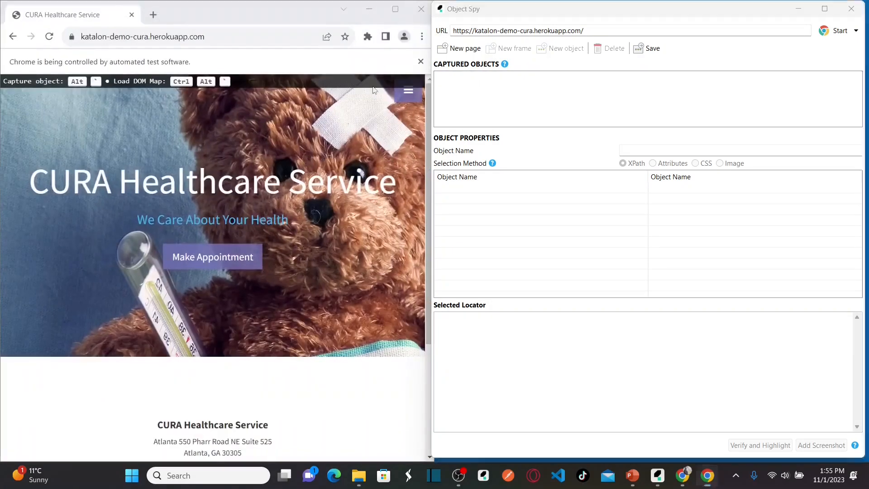
Step: Go to the CURA site's Login page and capture the Username field as a test object
{"action": "left_click", "coordinate": [409, 90]}
{"action": "left_click", "coordinate": [306, 139]}
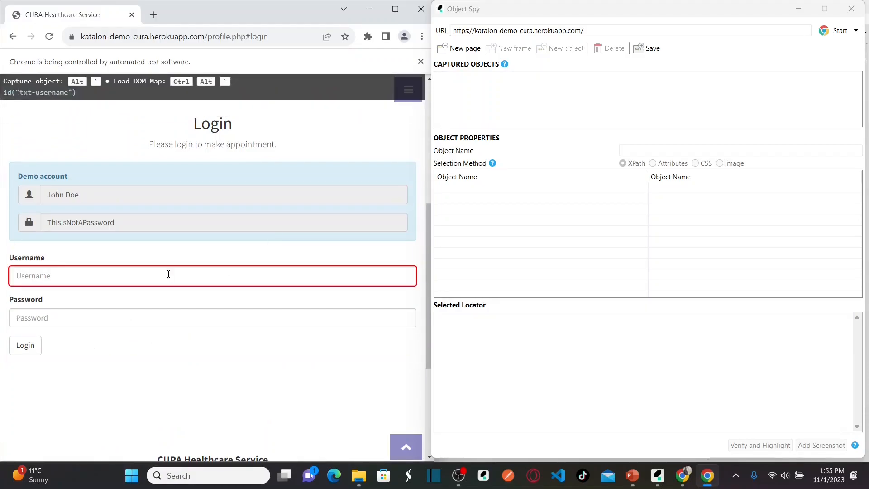
{"action": "right_click", "coordinate": [54, 272]}
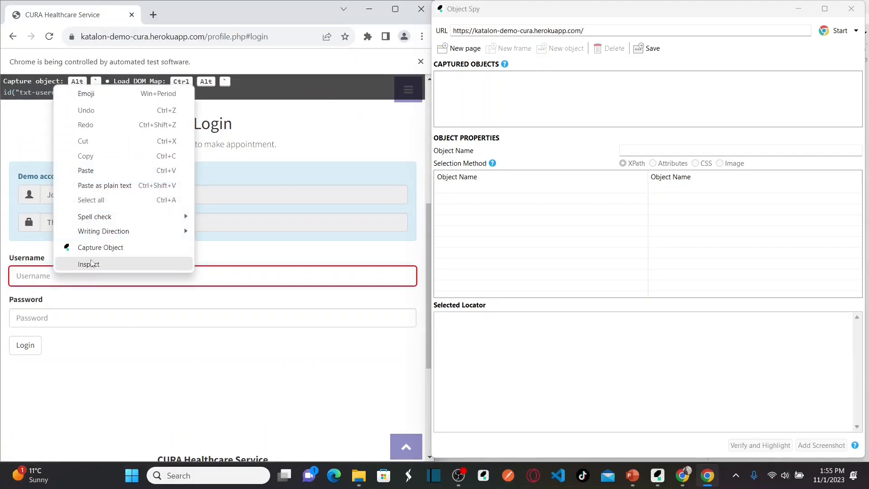
{"action": "left_click", "coordinate": [117, 248]}
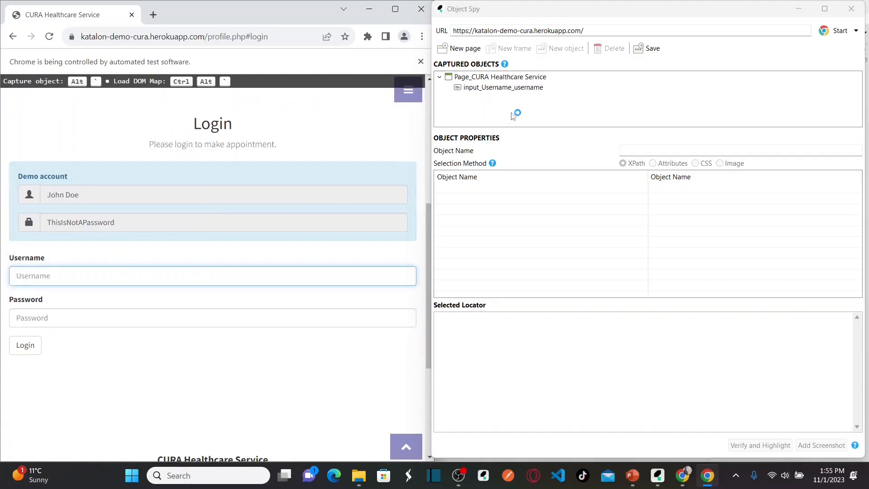
Step: Highlight the selected placeholder XPath locator of the captured Username object, and close the spied browser and Object Spy
{"action": "left_click", "coordinate": [505, 88]}
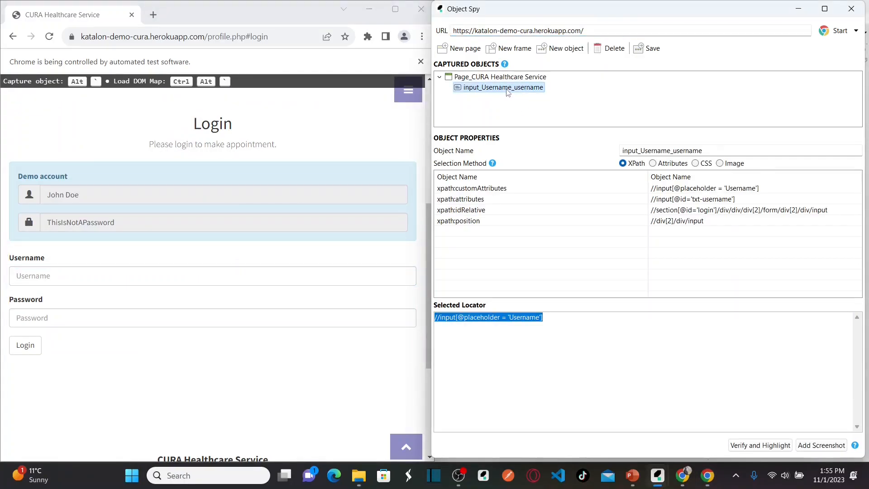
{"action": "left_click", "coordinate": [563, 320]}
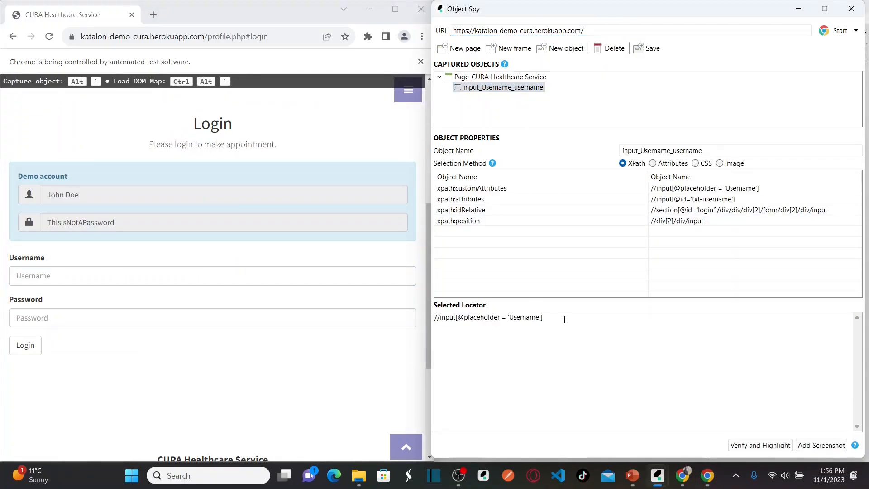
{"action": "left_click_drag", "start_coordinate": [564, 320], "coordinate": [462, 313]}
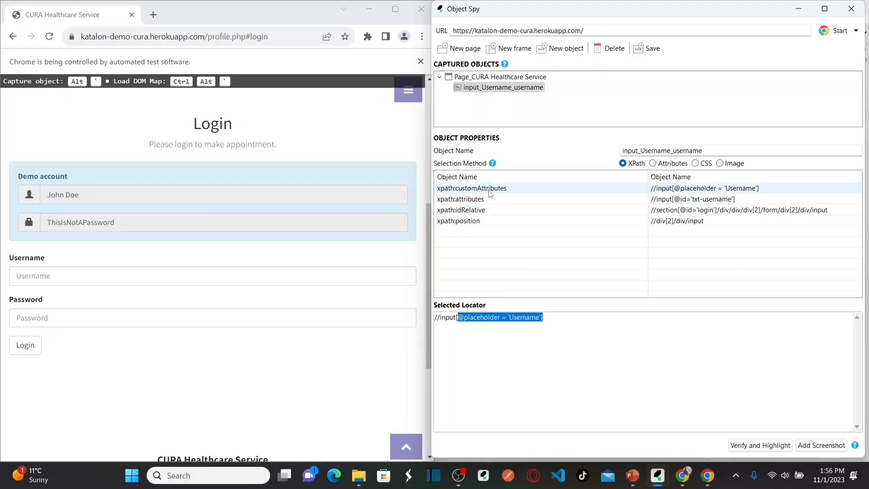
{"action": "left_click", "coordinate": [571, 327]}
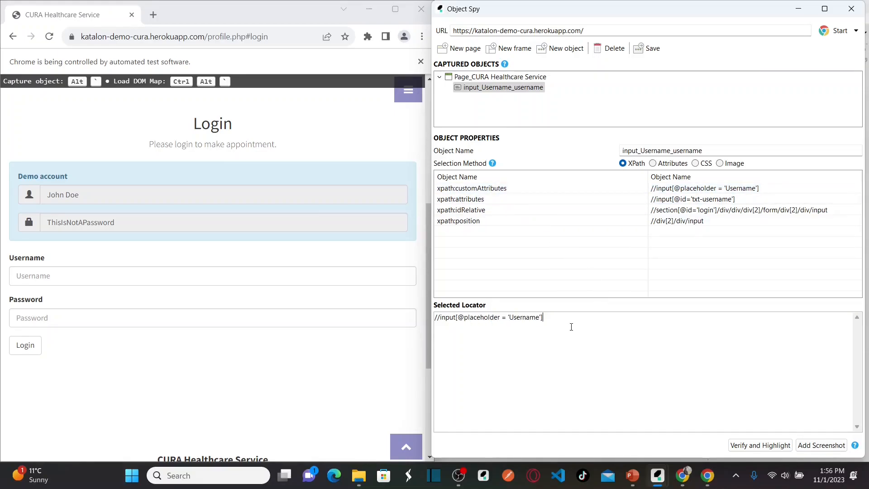
{"action": "left_click_drag", "start_coordinate": [571, 320], "coordinate": [427, 314]}
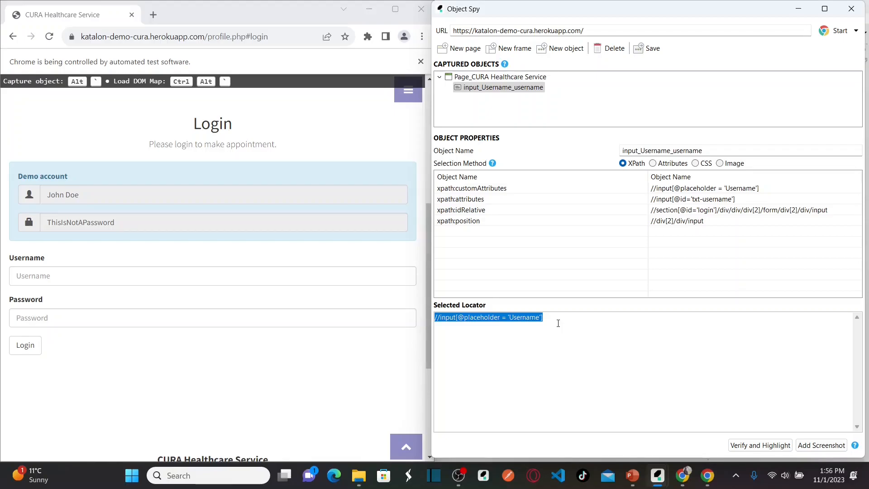
{"action": "left_click", "coordinate": [421, 9]}
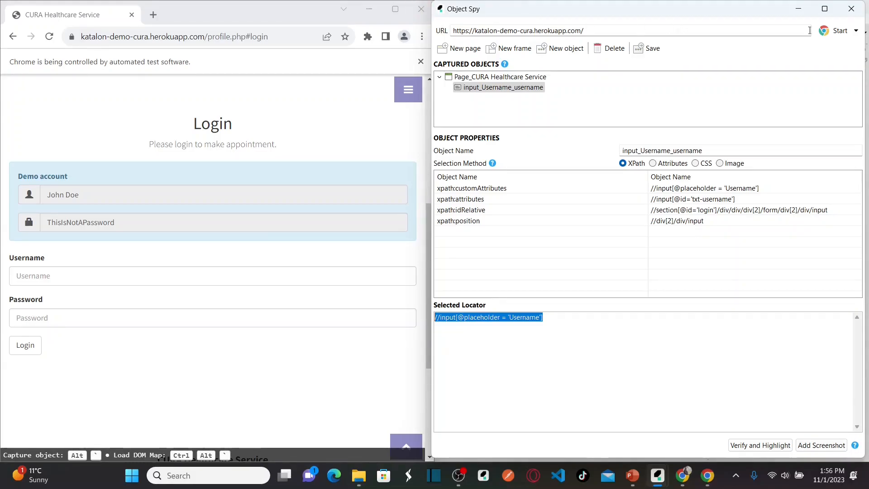
{"action": "left_click", "coordinate": [851, 9]}
Step: Switch to the PowerPoint slide show and advance the best practices slides to the point about using the image selection method effectively
{"action": "key", "text": "alt+Tab"}
{"action": "key", "text": "alt+Tab"}
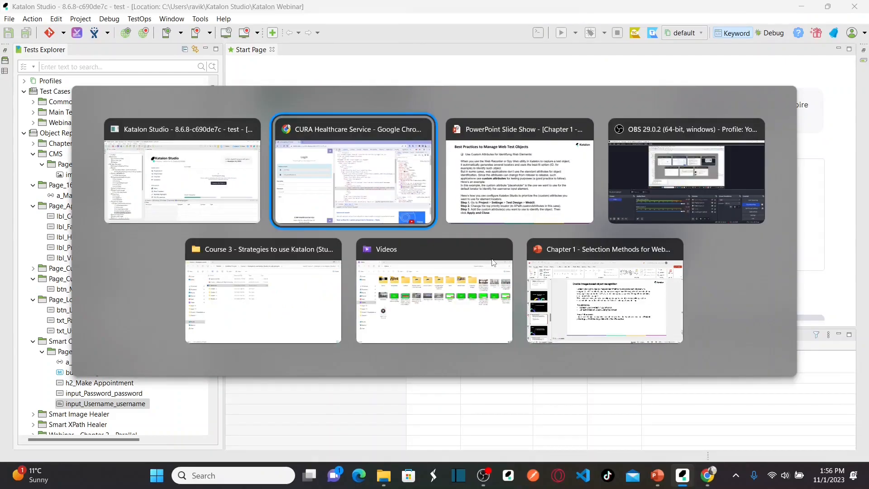
{"action": "key", "text": "Right"}
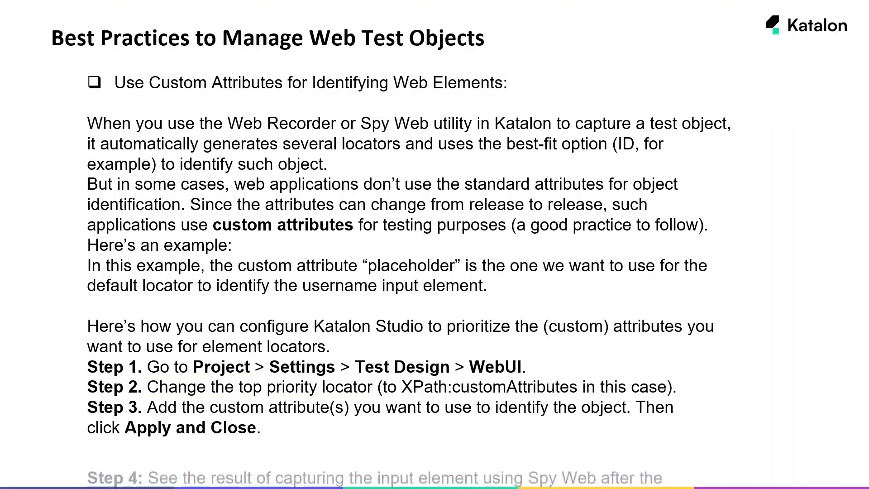
{"action": "key", "text": "Right"}
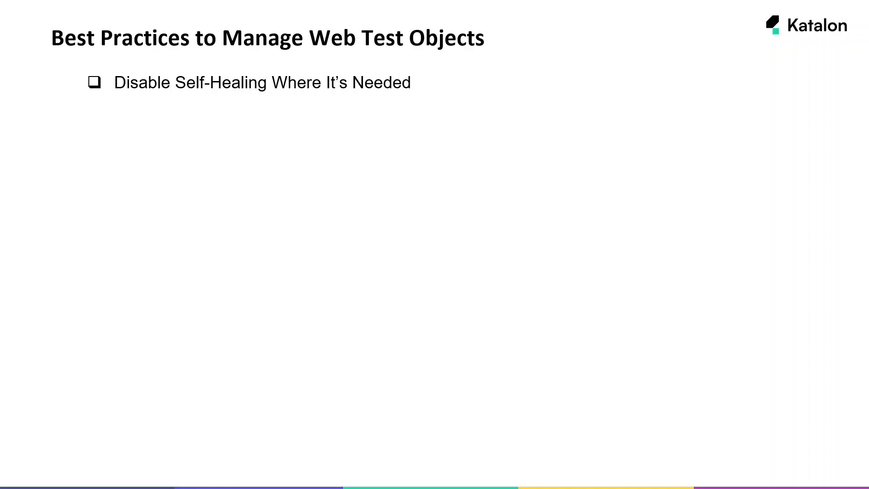
{"action": "key", "text": "Right"}
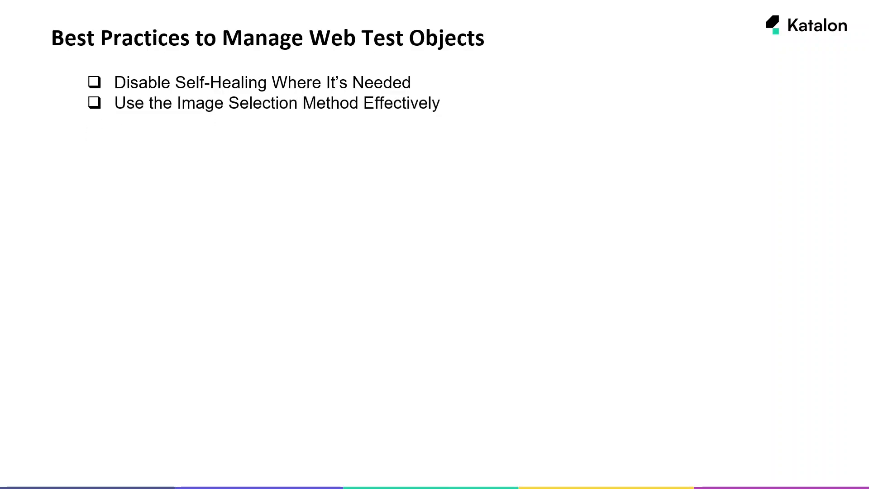